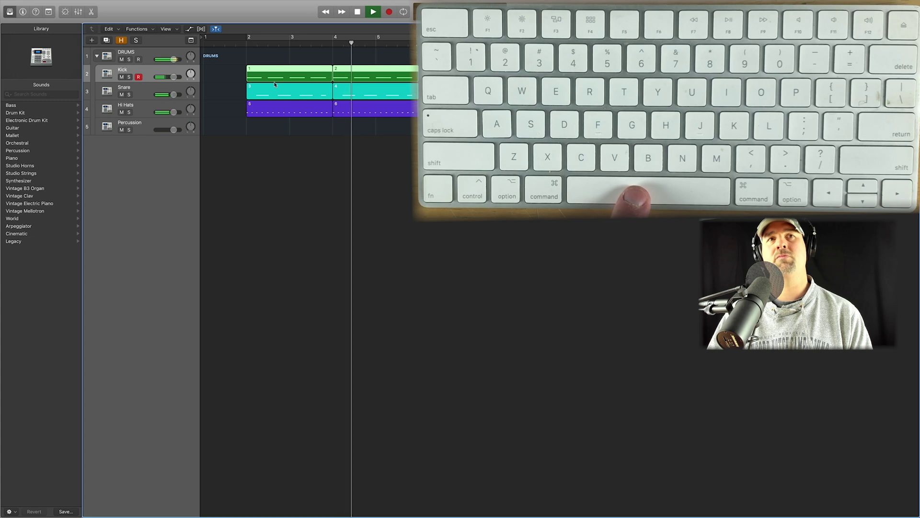
# - Stop playback, return the playhead to bar 2, and deselect all regions
pyautogui.press('space')
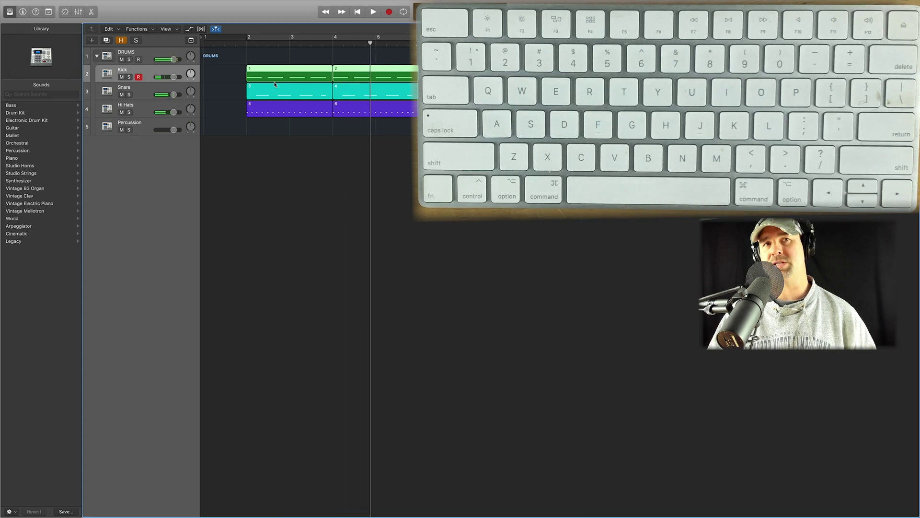
pyautogui.click(245, 44)
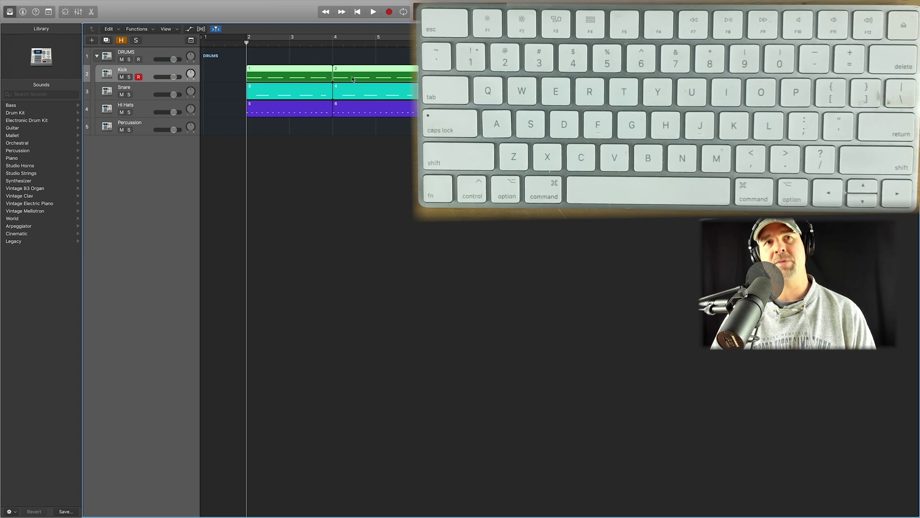
pyautogui.press('shift+super+a')
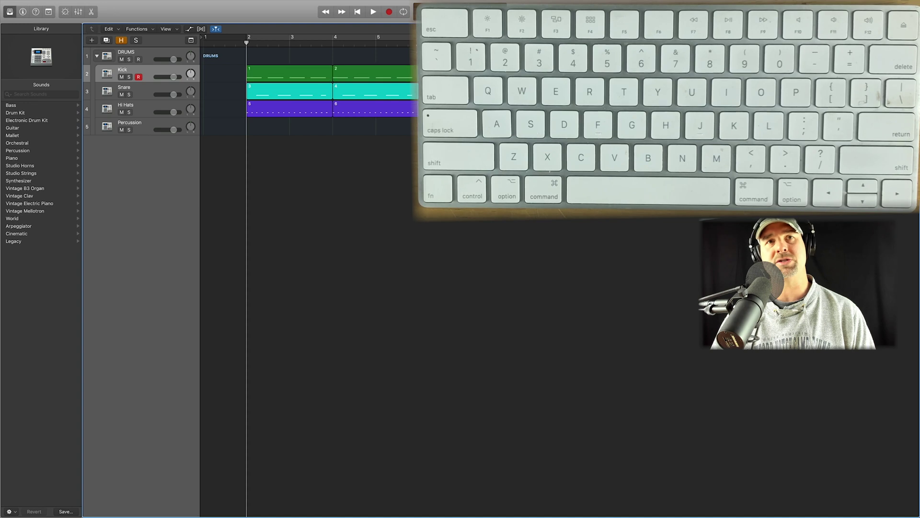
# - Open the Piano Roll editor from the first Kick region, which starts at bar 2
pyautogui.click(317, 77)
pyautogui.click(361, 77)
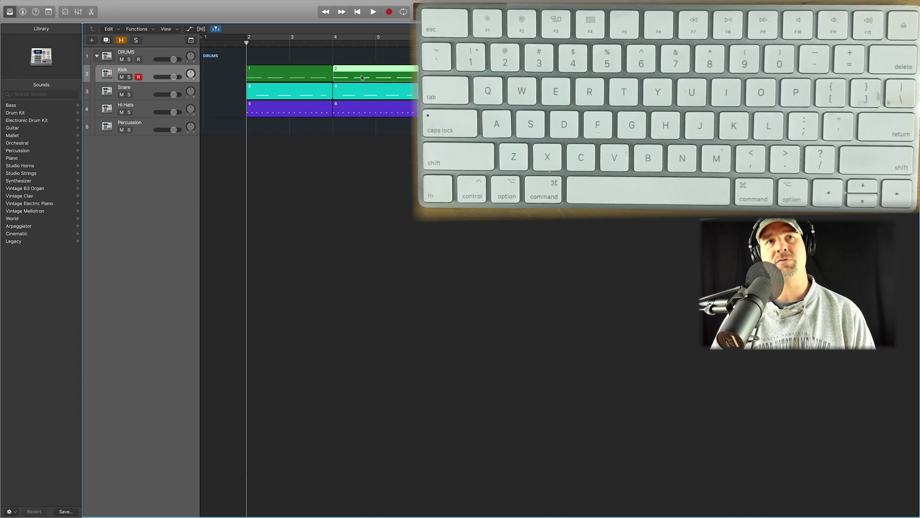
pyautogui.press('shift+super+a')
pyautogui.click(276, 76)
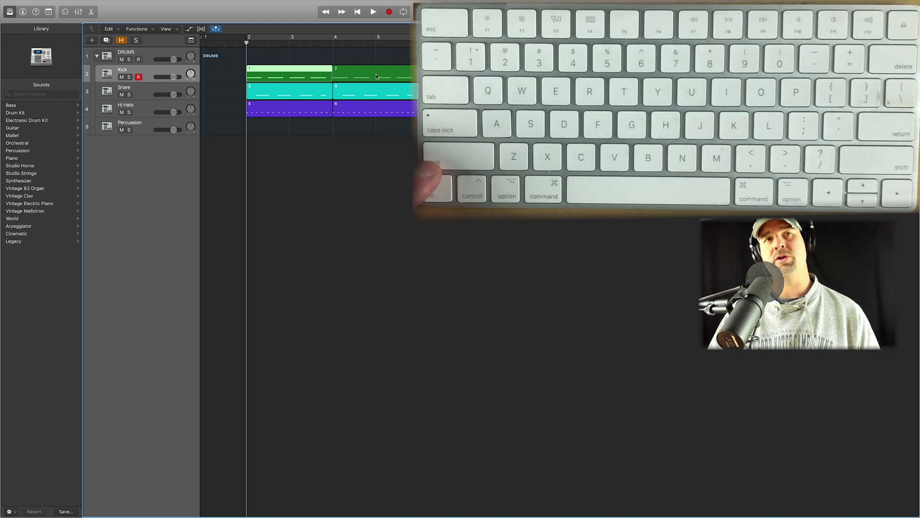
pyautogui.doubleClick(280, 75)
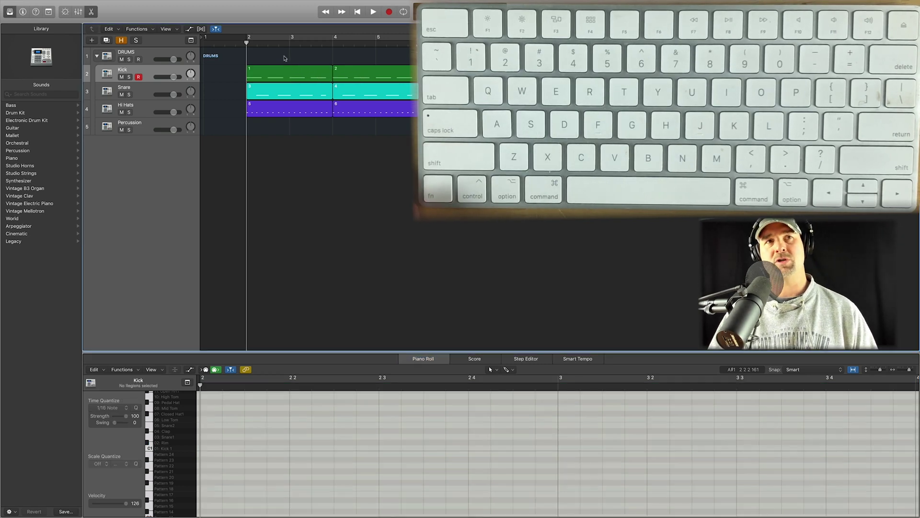
# - Select both Kick regions together, at bars 2 and 4
pyautogui.keyDown('shift'); pyautogui.click(293, 76); pyautogui.keyUp('shift')
pyautogui.click(313, 81)
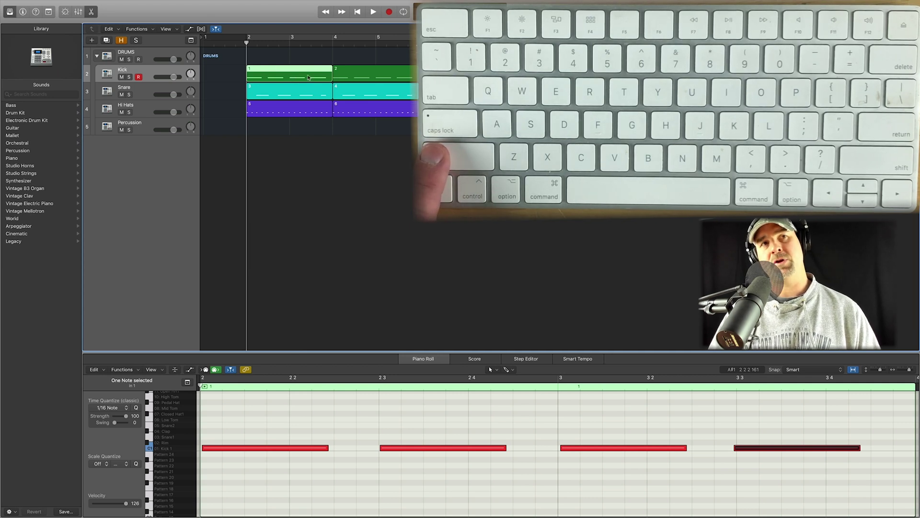
pyautogui.keyDown('shift'); pyautogui.click(388, 80); pyautogui.keyUp('shift')
pyautogui.keyDown('shift'); pyautogui.click(386, 79); pyautogui.keyUp('shift')
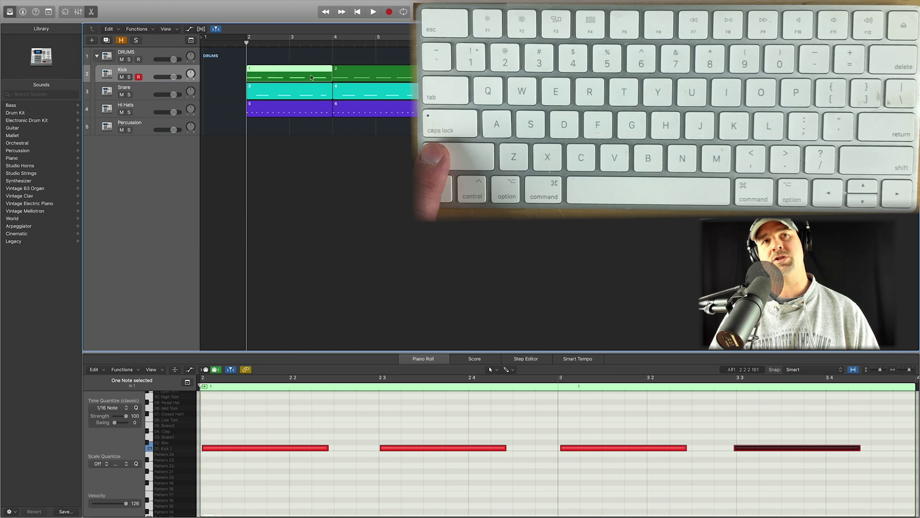
pyautogui.keyDown('shift'); pyautogui.click(376, 76); pyautogui.keyUp('shift')
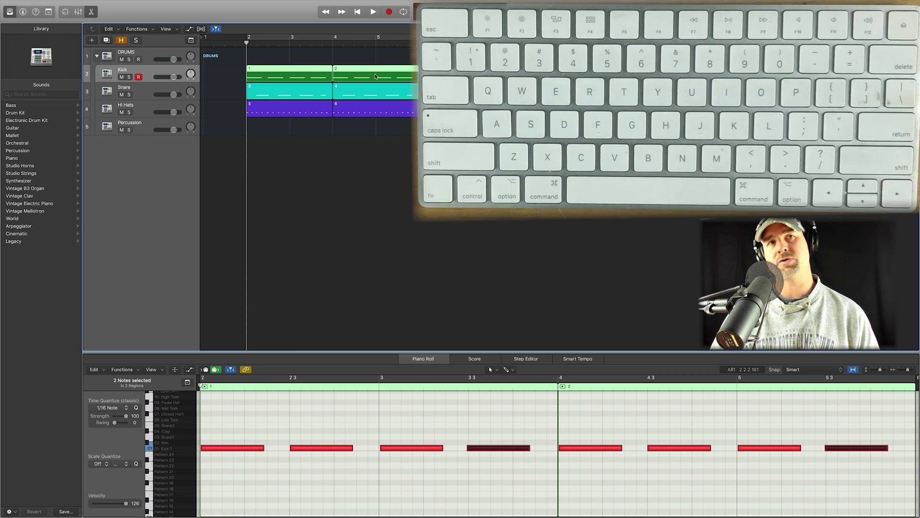
# - Build a combined selection of both regions on each of the Kick, Snare and Hi Hats tracks
pyautogui.keyDown('shift'); pyautogui.click(368, 79); pyautogui.keyUp('shift')
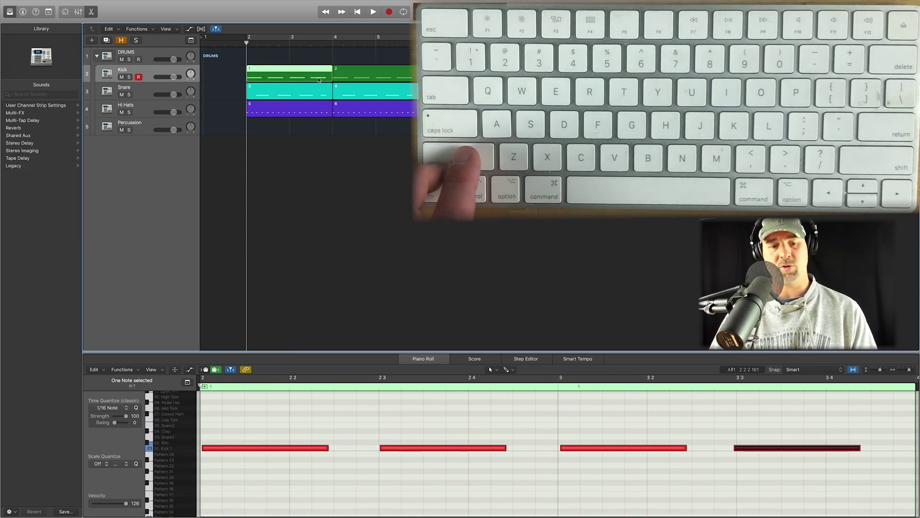
pyautogui.keyDown('shift'); pyautogui.click(368, 79); pyautogui.keyUp('shift')
pyautogui.keyDown('shift'); pyautogui.click(366, 91); pyautogui.keyUp('shift')
pyautogui.keyDown('shift'); pyautogui.click(307, 91); pyautogui.keyUp('shift')
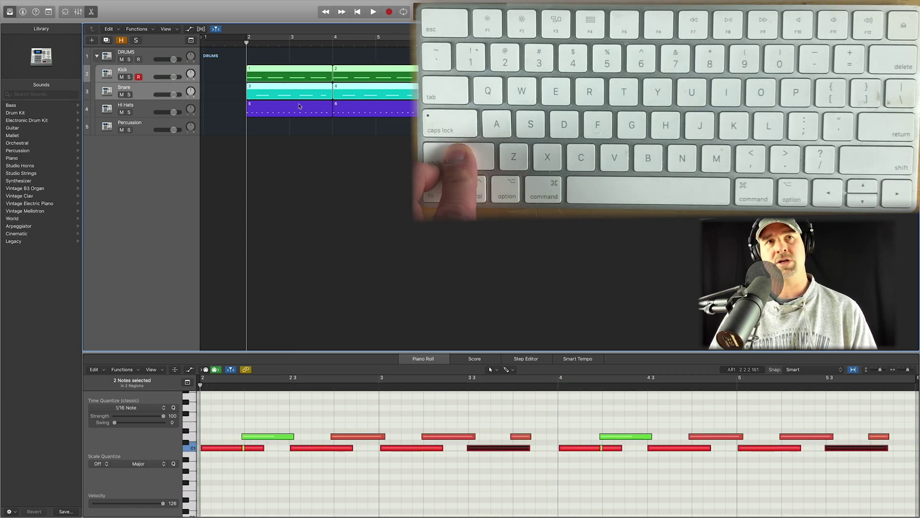
pyautogui.keyDown('shift'); pyautogui.click(300, 108); pyautogui.keyUp('shift')
pyautogui.keyDown('shift'); pyautogui.click(351, 109); pyautogui.keyUp('shift')
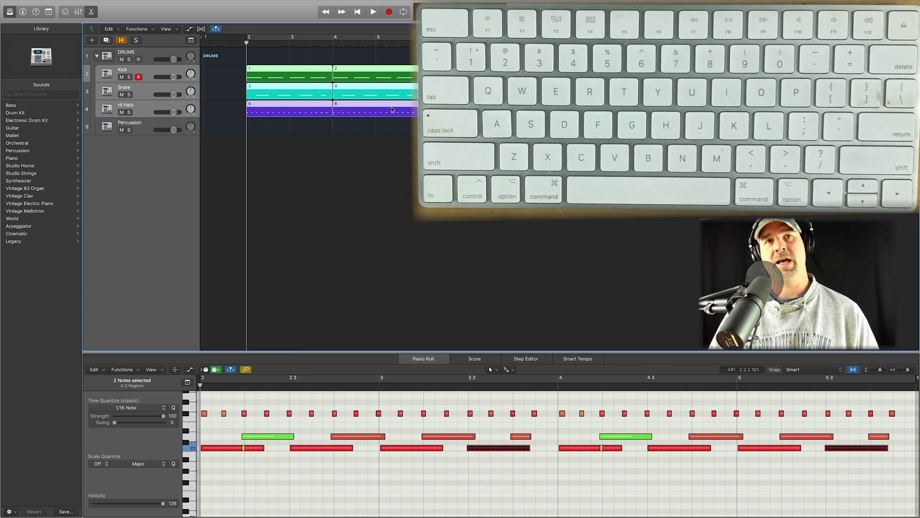
# - Join the two Kick regions at bars 2 and 4 into a single region
pyautogui.click(305, 75)
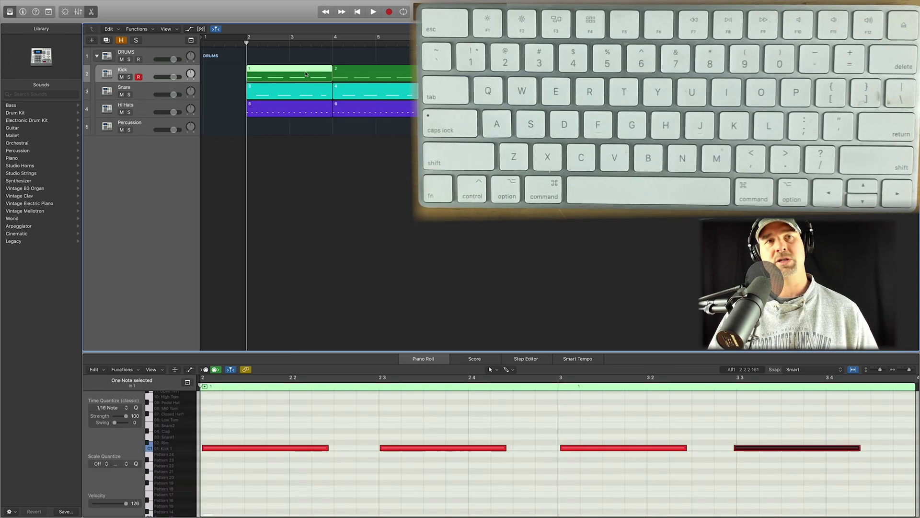
pyautogui.keyDown('shift'); pyautogui.click(362, 73); pyautogui.keyUp('shift')
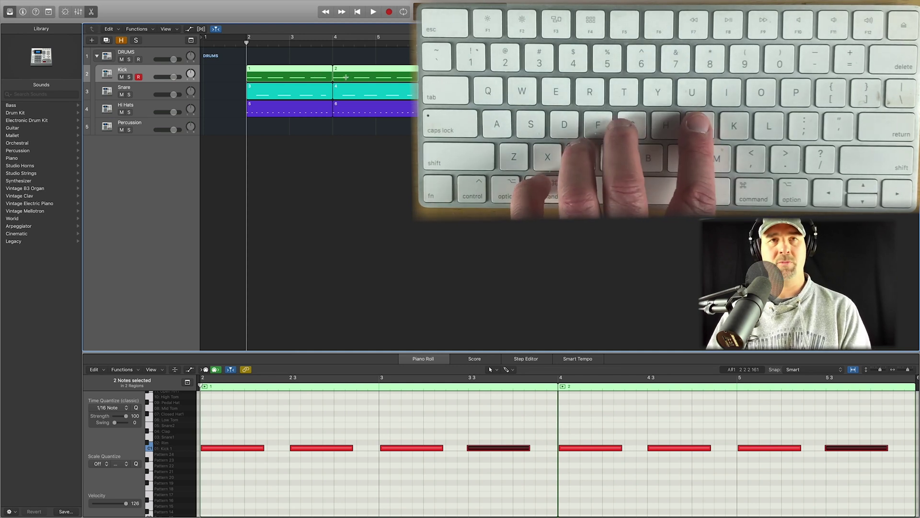
pyautogui.press('super+j')
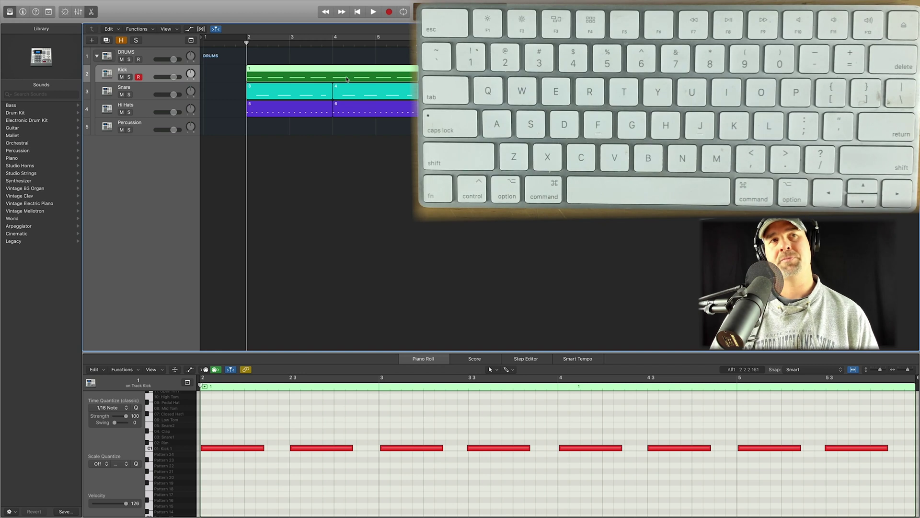
# - Join the two adjacent Snare regions into a single region
pyautogui.click(300, 94)
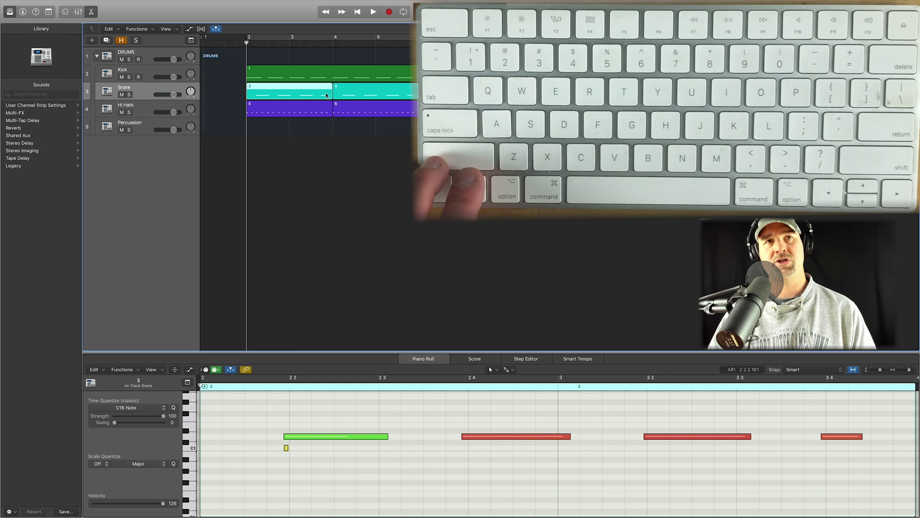
pyautogui.keyDown('shift'); pyautogui.click(386, 94); pyautogui.keyUp('shift')
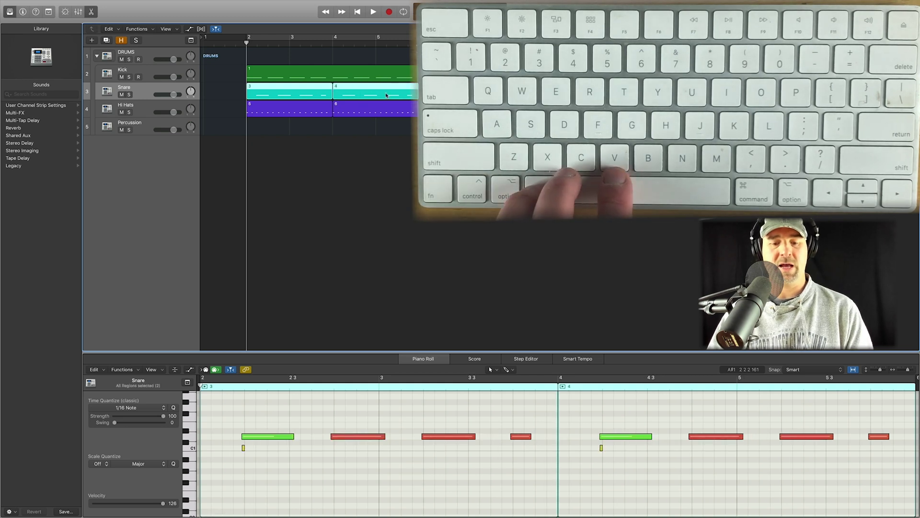
pyautogui.press('super+j')
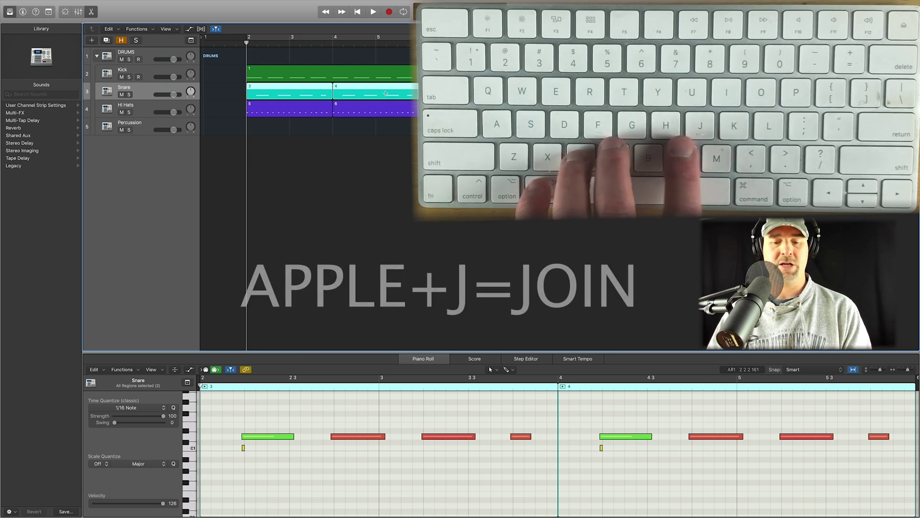
# - Join the two adjacent regions on the Hi Hats track into a single region
pyautogui.click(297, 109)
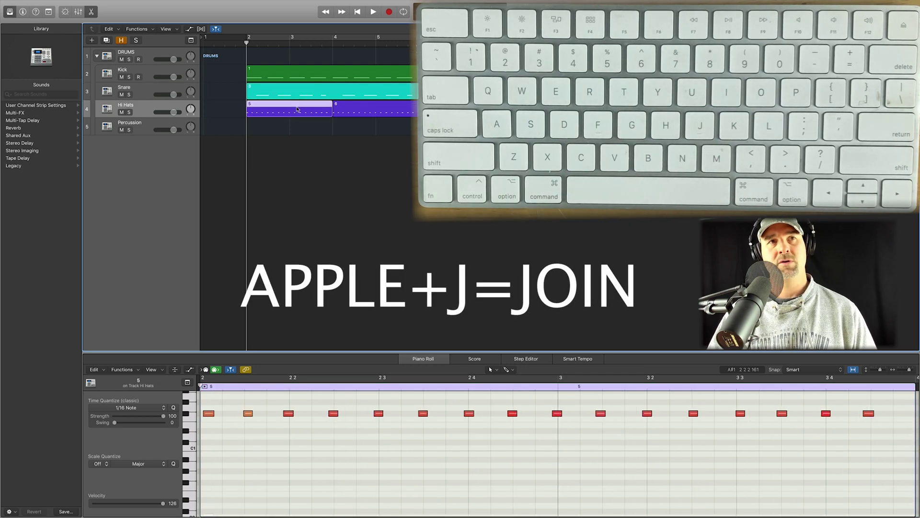
pyautogui.keyDown('shift'); pyautogui.click(386, 113); pyautogui.keyUp('shift')
pyautogui.press('super+j')
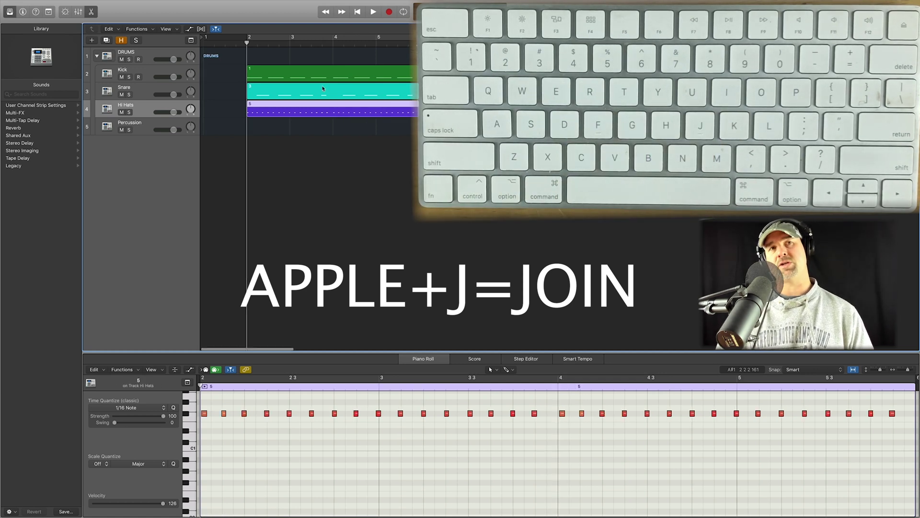
# - Rename the joined region on the Kick track as "Kick"
pyautogui.click(267, 78)
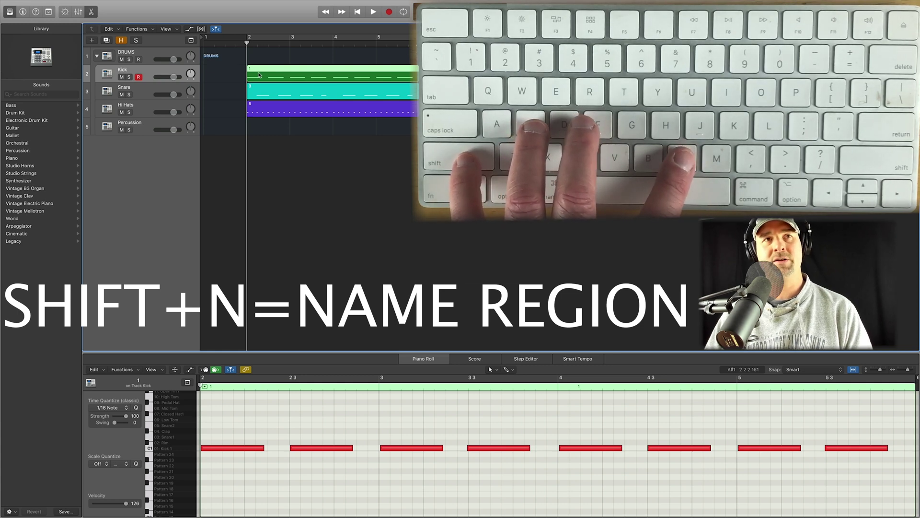
pyautogui.hotkey('shift', 'n')
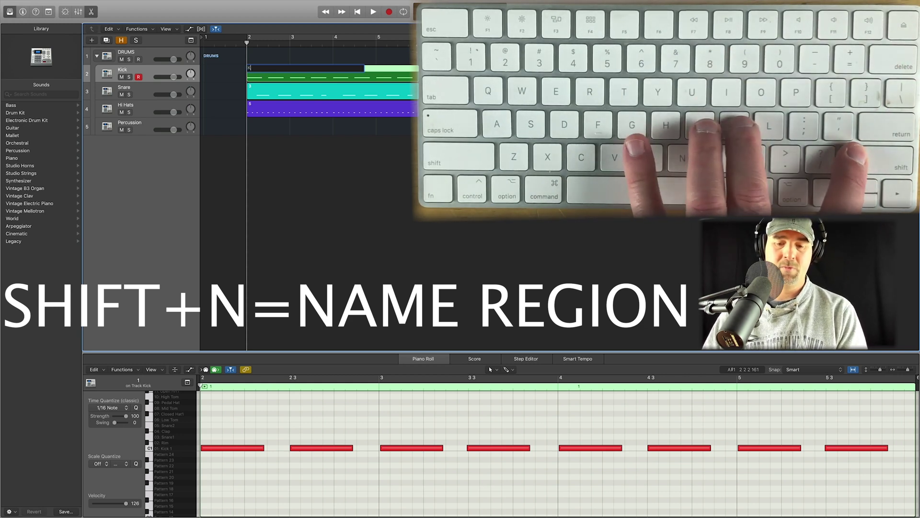
pyautogui.write('ick')
pyautogui.press('Return')
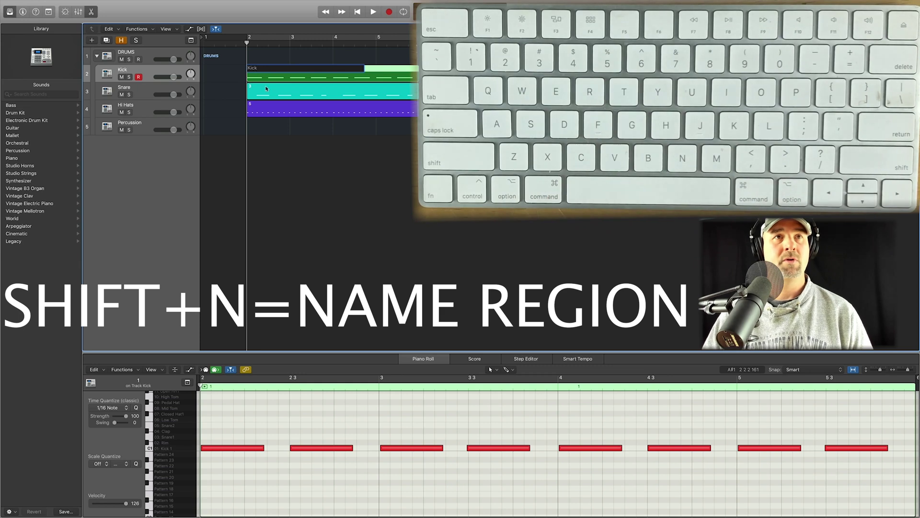
# - Rename the joined region on the Snare track as "Snare"
pyautogui.click(267, 88)
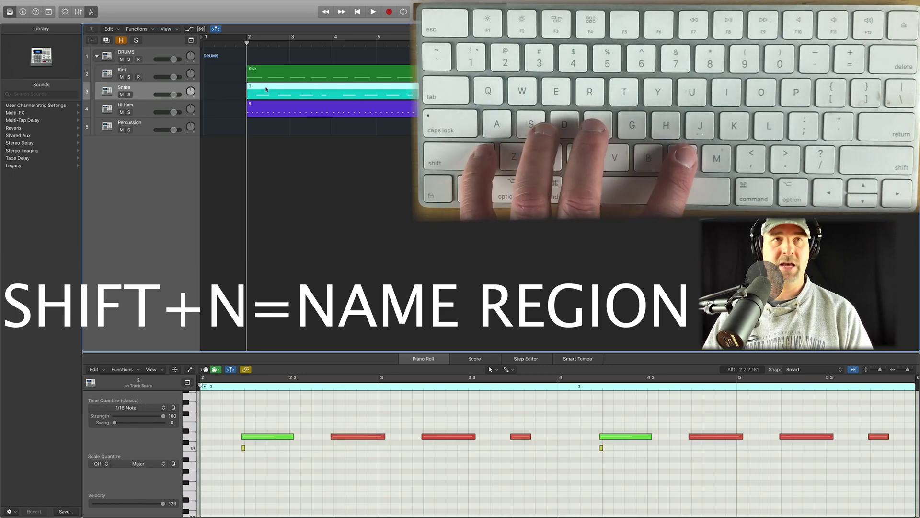
pyautogui.hotkey('shift', 'n')
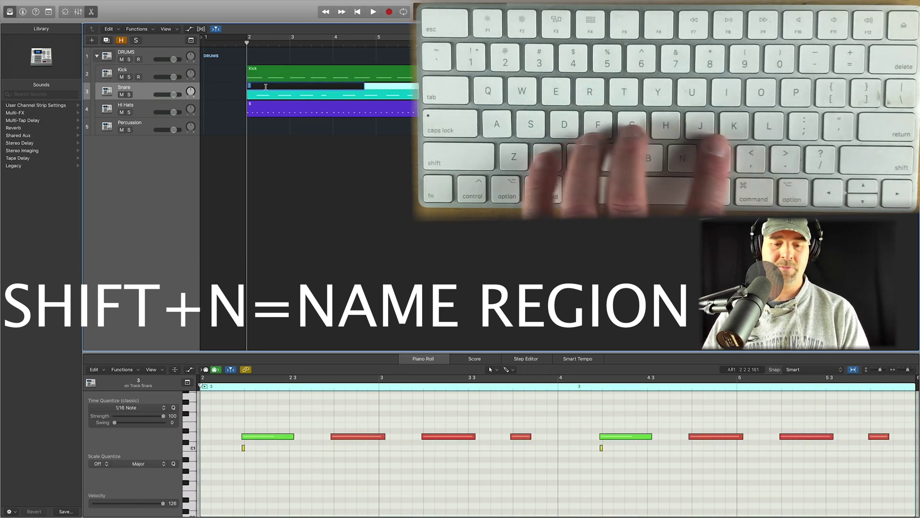
pyautogui.write('Snare')
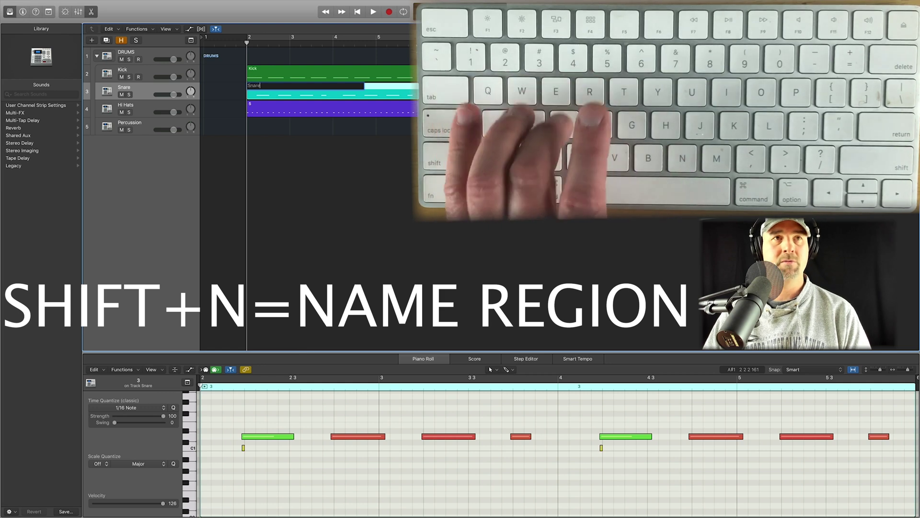
pyautogui.click(284, 99)
# - Rename the joined region on the Hi Hats track as "Hi-Hat" and clear the region selection
pyautogui.click(284, 109)
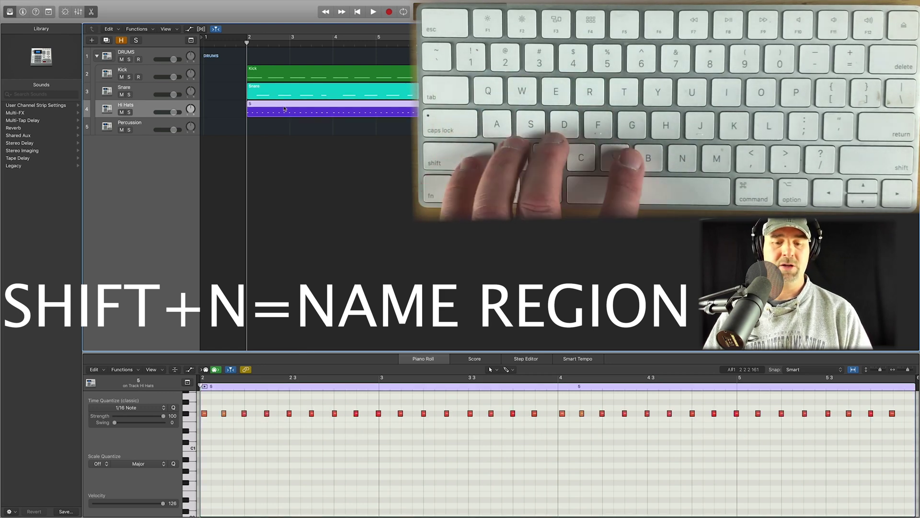
pyautogui.hotkey('shift', 'n')
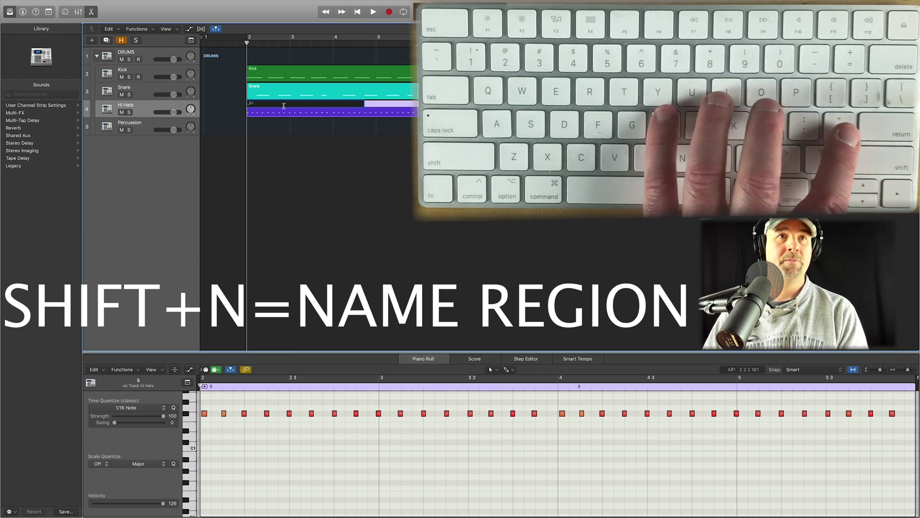
pyautogui.write('JH')
pyautogui.press('BackSpace')
pyautogui.press('BackSpace')
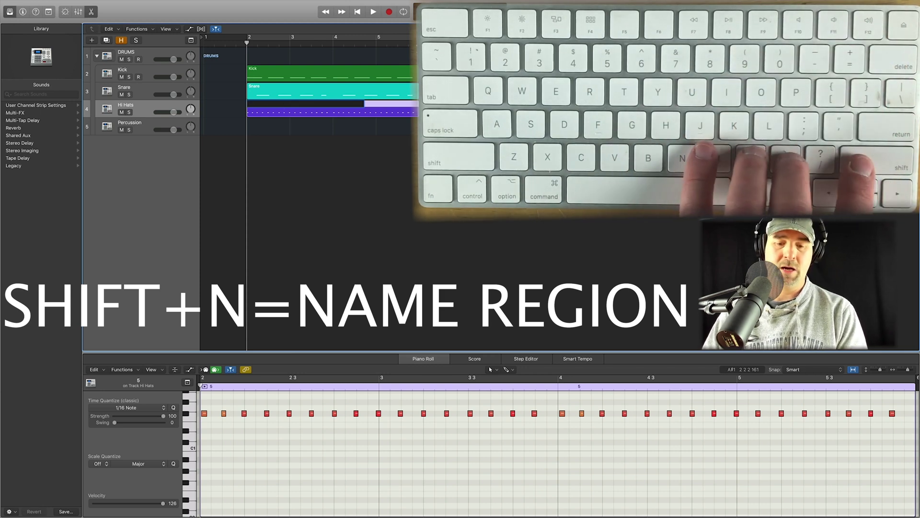
pyautogui.write('Hi-')
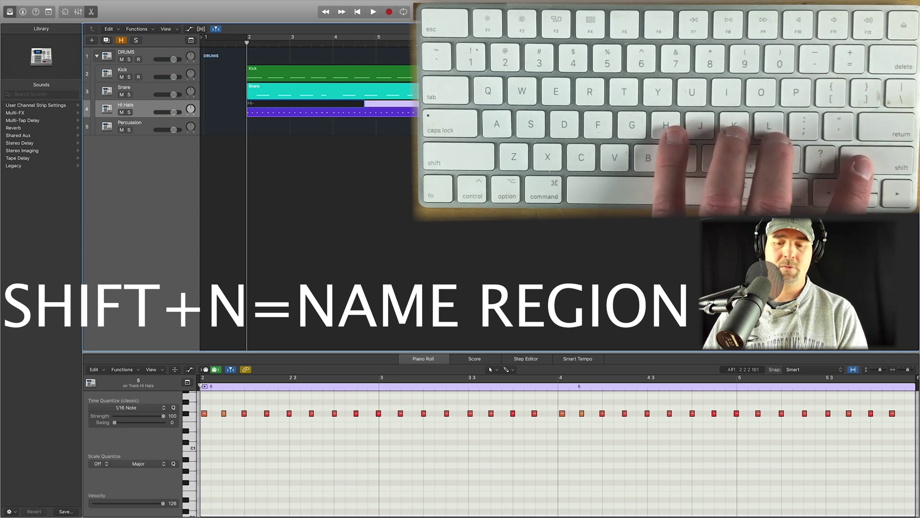
pyautogui.write('Hat')
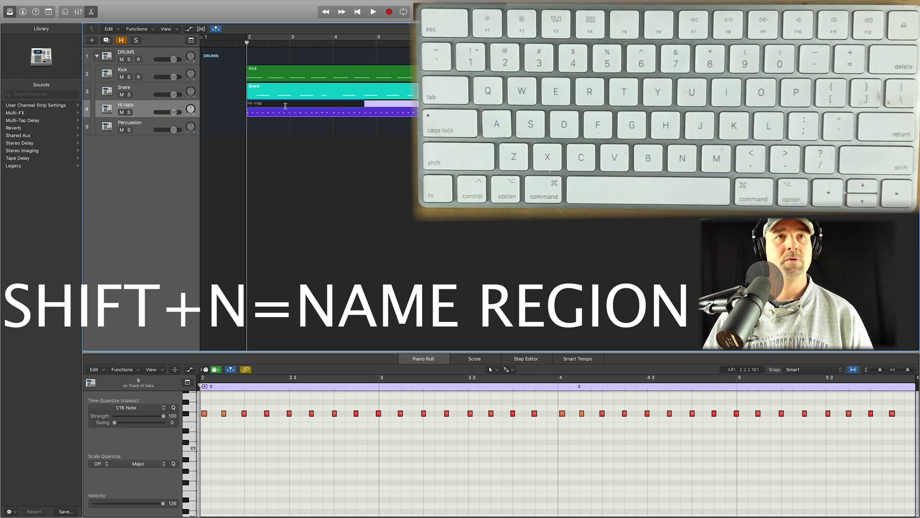
pyautogui.click(309, 123)
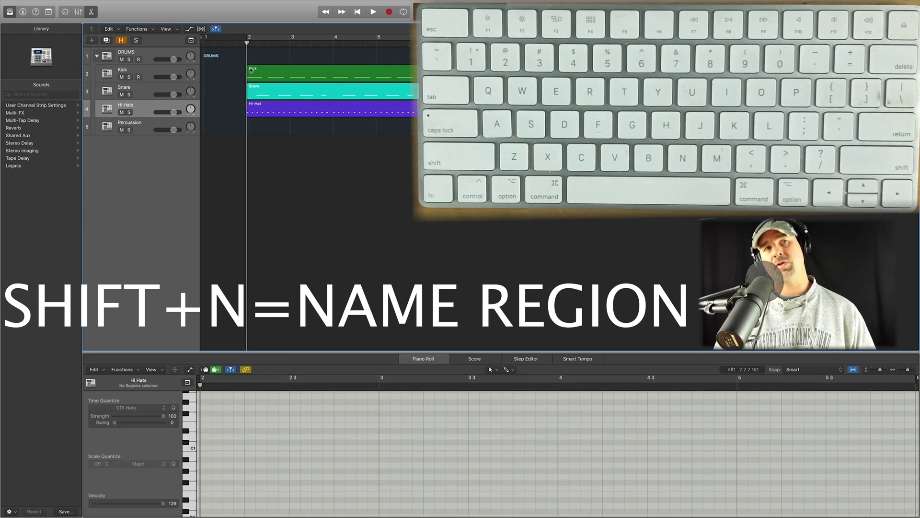
# - Select all the regions in the arrangement: Kick, Snare and Hi-Hat
pyautogui.click(301, 74)
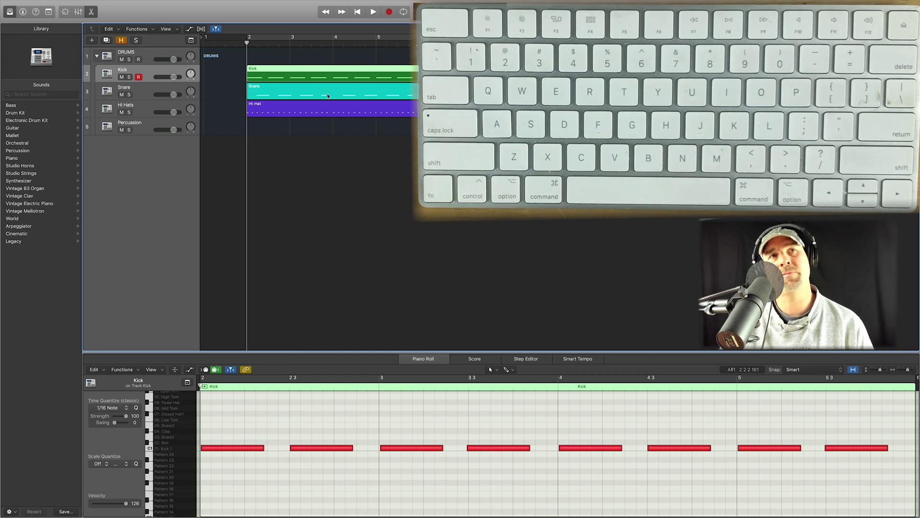
pyautogui.click(347, 112)
pyautogui.click(332, 77)
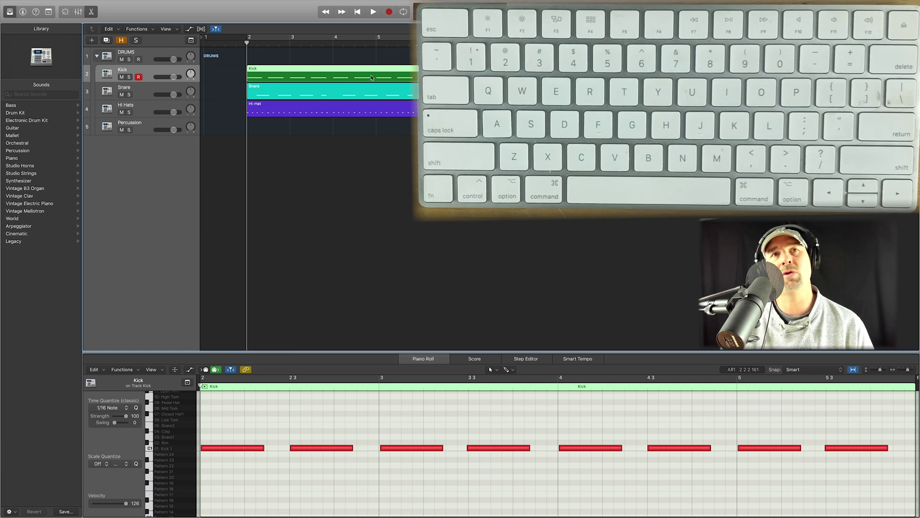
pyautogui.keyDown('shift'); pyautogui.click(287, 73); pyautogui.keyUp('shift')
pyautogui.press('super+a')
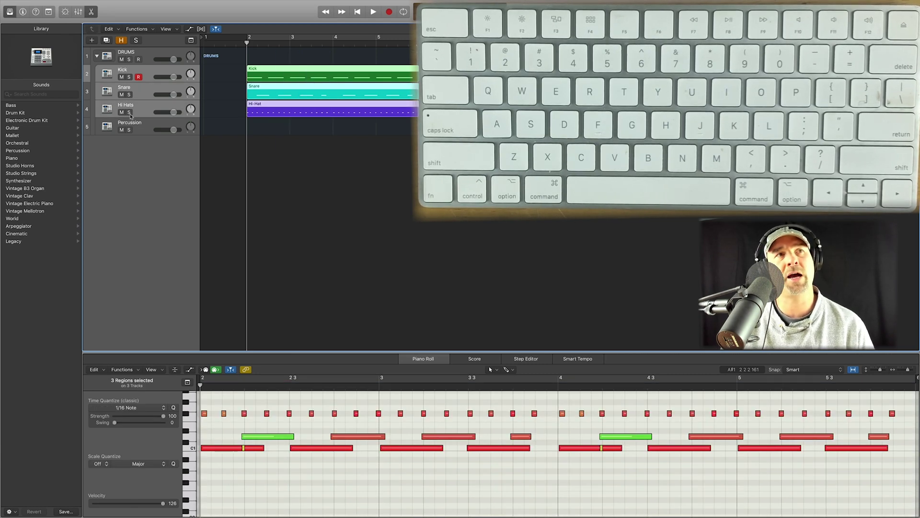
pyautogui.moveTo(353, 132); pyautogui.dragTo(294, 123)
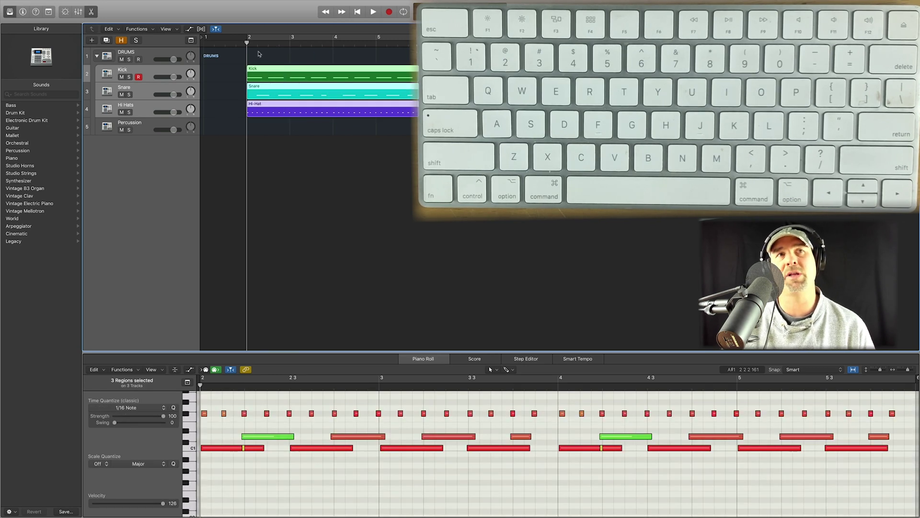
pyautogui.moveTo(246, 43)
pyautogui.mouseDown()
pyautogui.moveTo(291, 44)
pyautogui.moveTo(249, 45)
pyautogui.mouseUp()
pyautogui.click(290, 43)
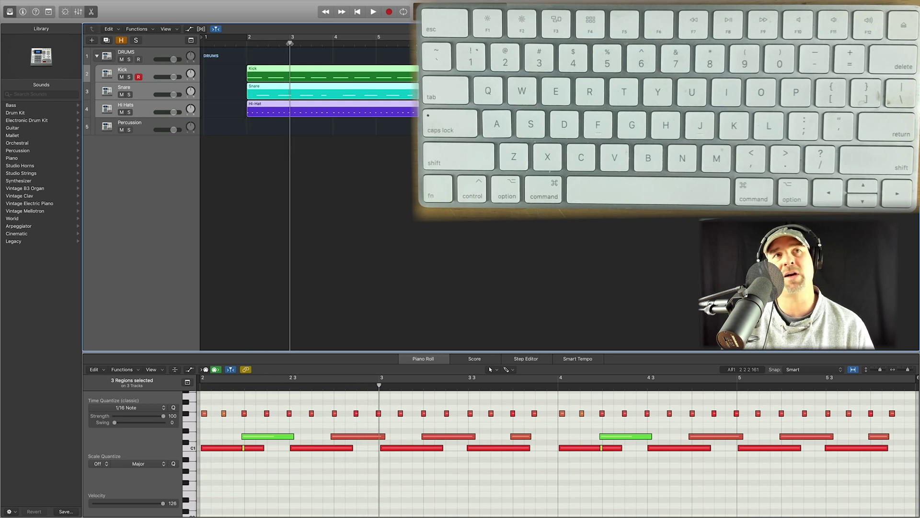
pyautogui.press(',')
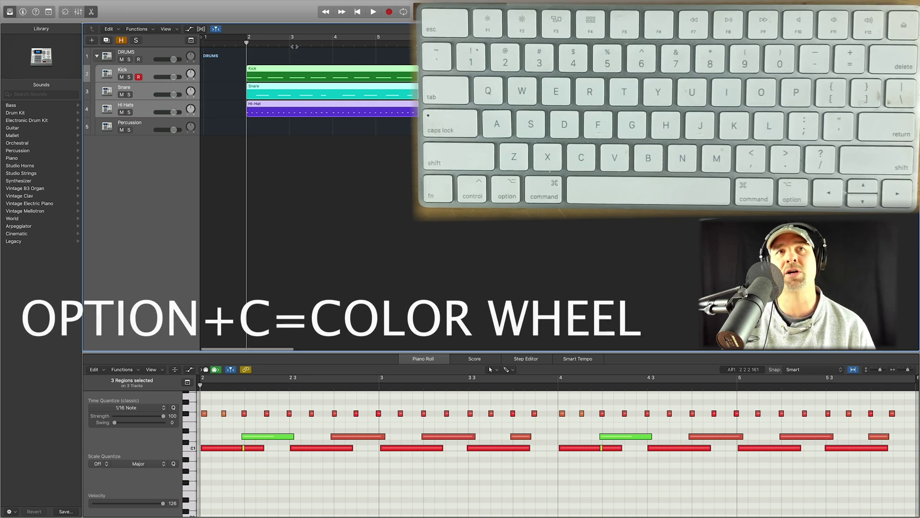
# - Recolor the selected Kick, Snare and Hi-Hat regions with the same blue-violet from the color palette, and clear the region selection
pyautogui.hscroll(1, 297, 56)
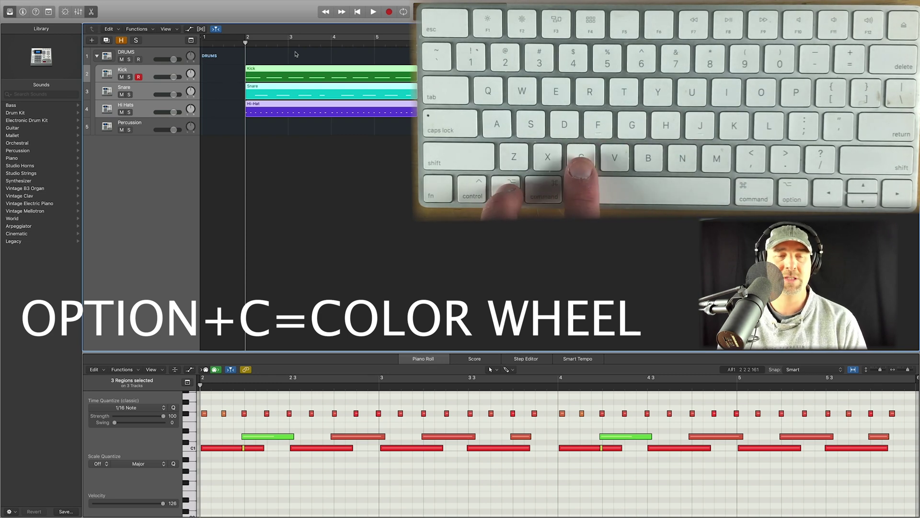
pyautogui.hotkey('alt', 'c')
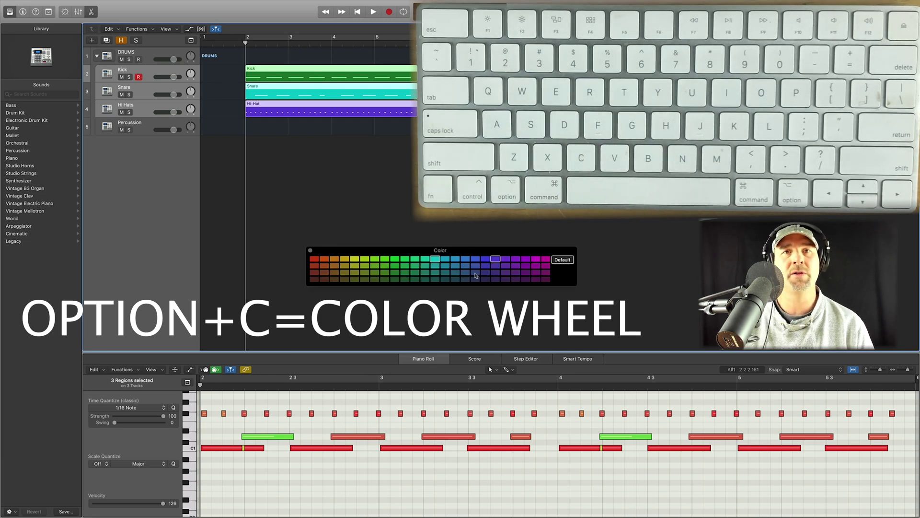
pyautogui.click(485, 260)
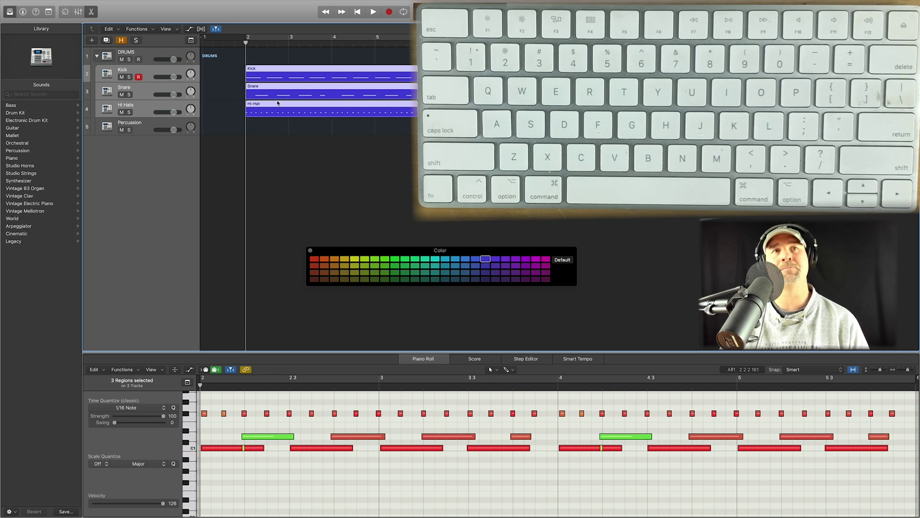
pyautogui.click(327, 149)
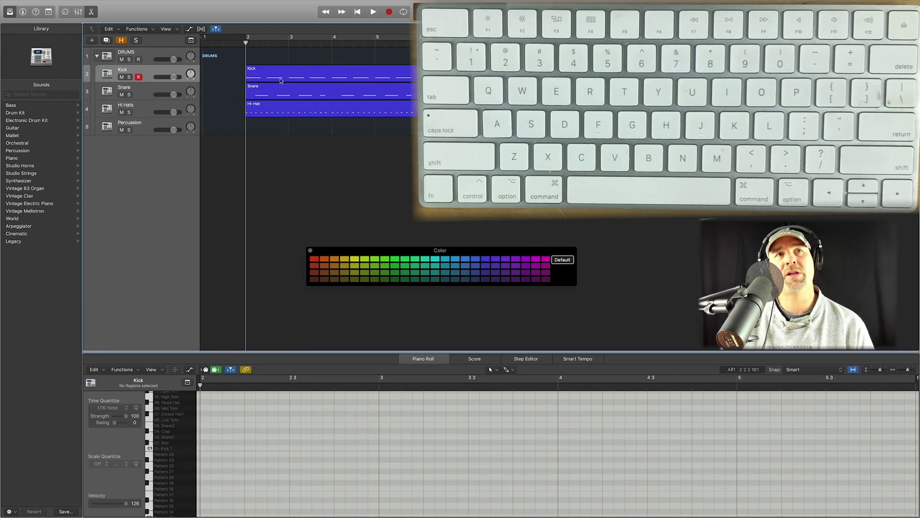
# - Lengthen the note at bar 3 of the Kick region slightly in the Piano Roll and close the color palette
pyautogui.click(280, 80)
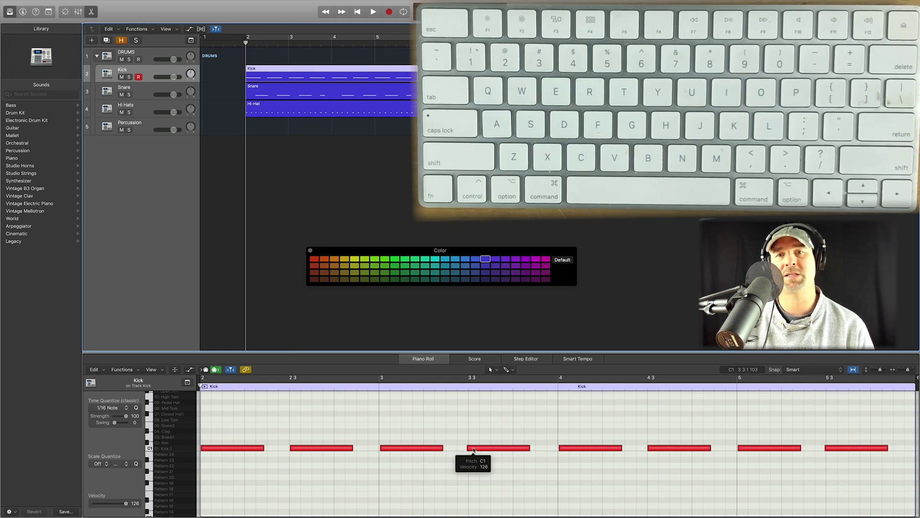
pyautogui.click(381, 440)
pyautogui.moveTo(442, 448)
pyautogui.mouseDown()
pyautogui.moveTo(416, 449)
pyautogui.moveTo(455, 451)
pyautogui.mouseUp()
pyautogui.click(386, 419)
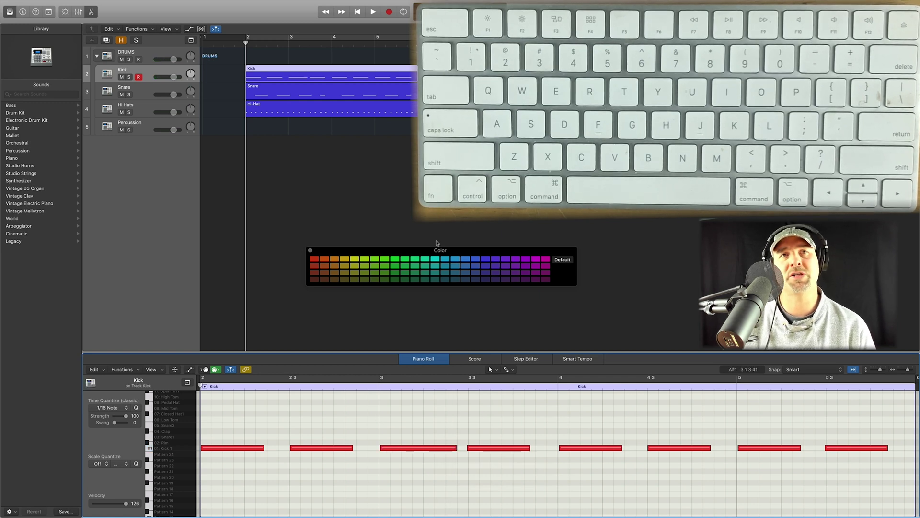
pyautogui.click(372, 88)
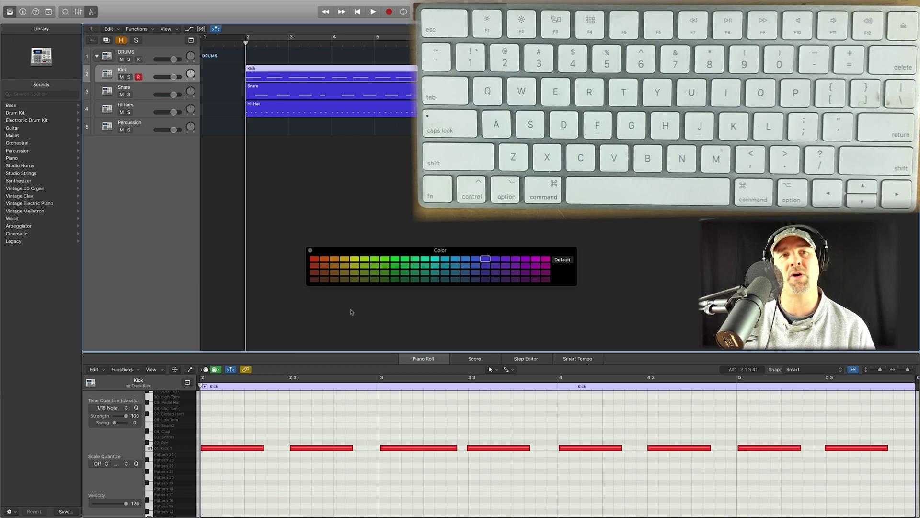
pyautogui.click(310, 251)
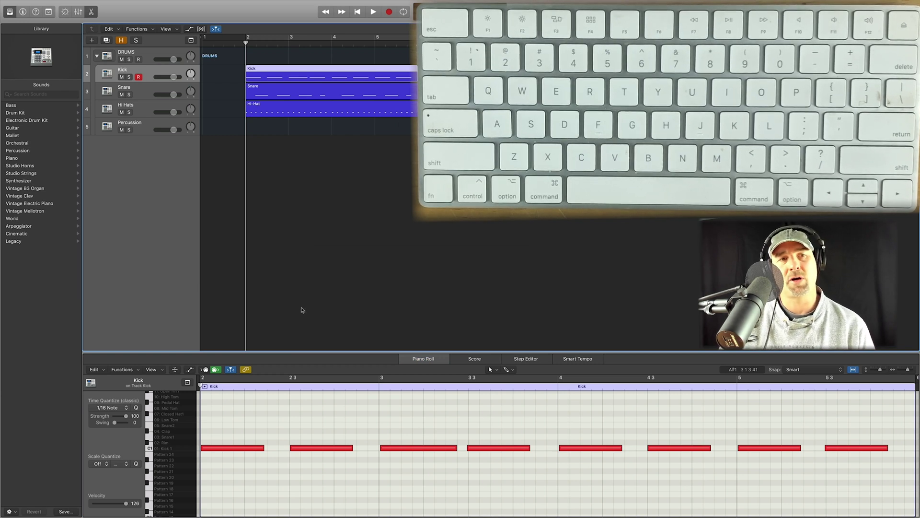
# - Select all the notes in the Kick region and quantize them to 1/16 Note
pyautogui.click(290, 422)
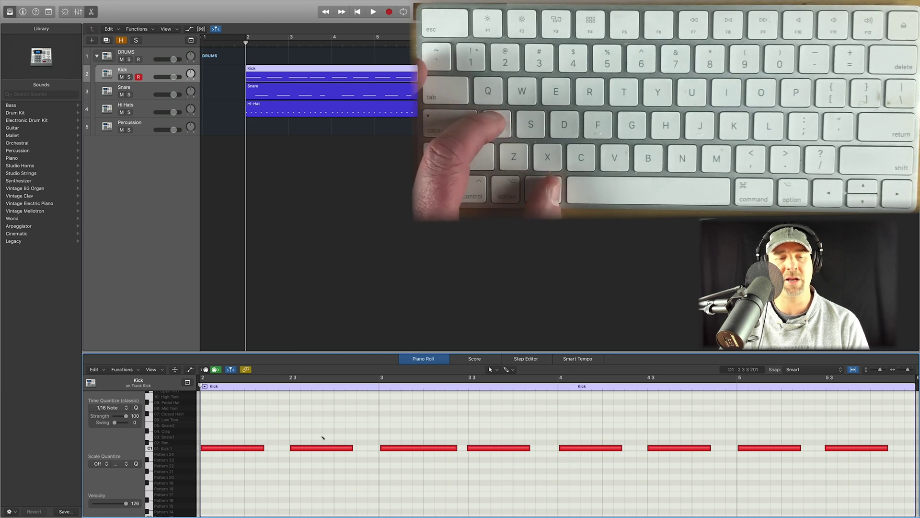
pyautogui.press('super+a')
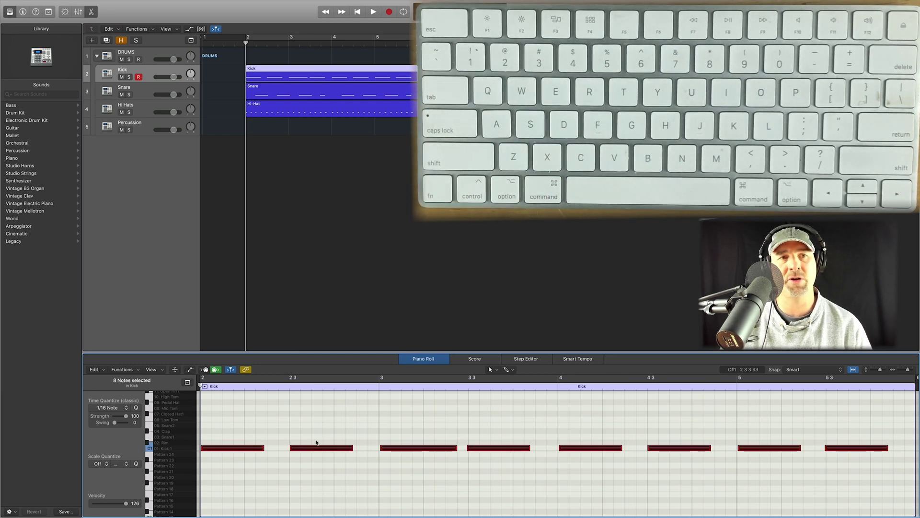
pyautogui.click(115, 408)
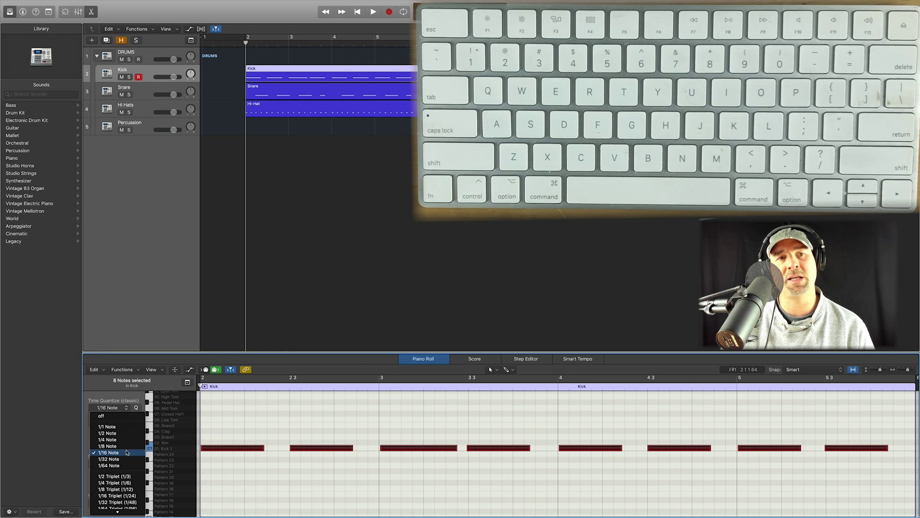
pyautogui.click(128, 453)
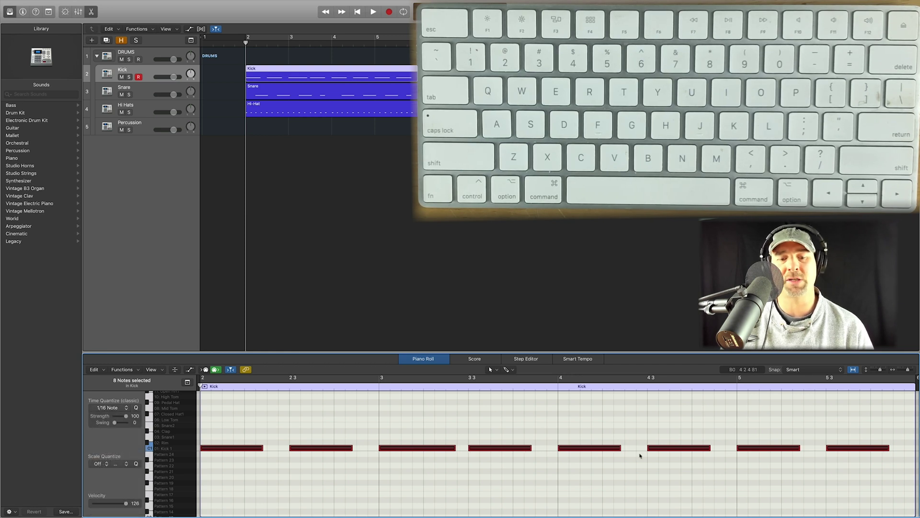
pyautogui.press('q')
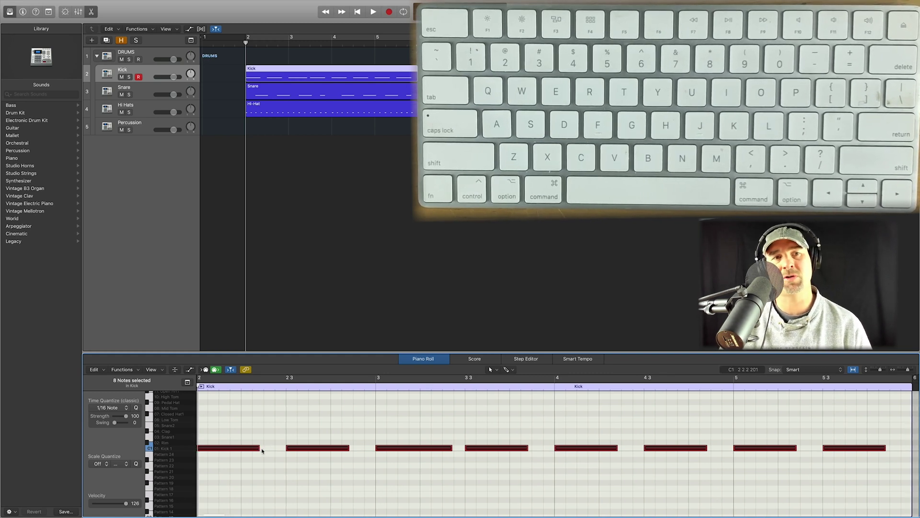
pyautogui.scroll(1, 269, 439)
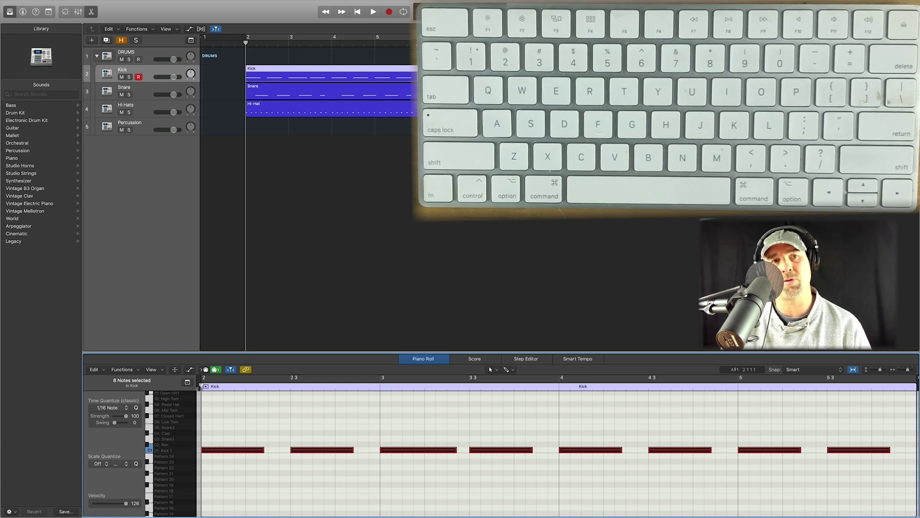
# - Move the playhead along bar 2 to beats 2, 3 and 4, and clear the note selection
pyautogui.click(248, 388)
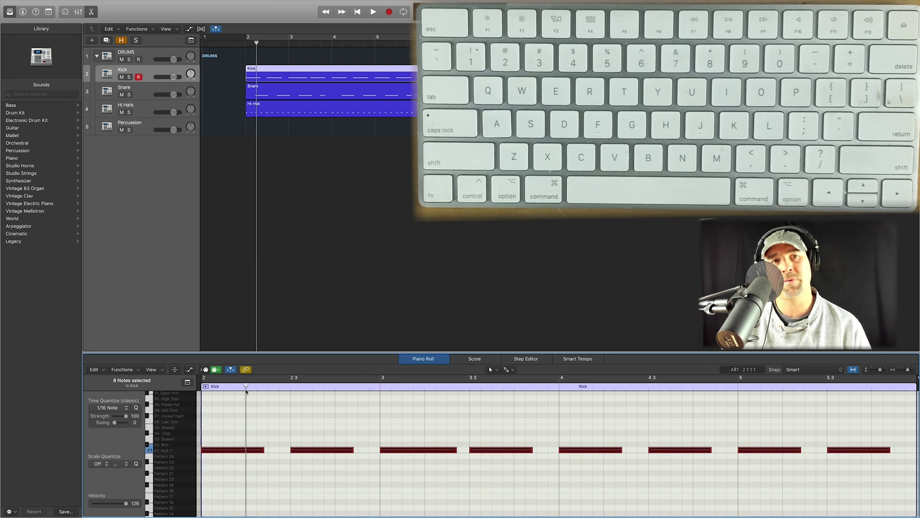
pyautogui.click(290, 387)
pyautogui.click(336, 389)
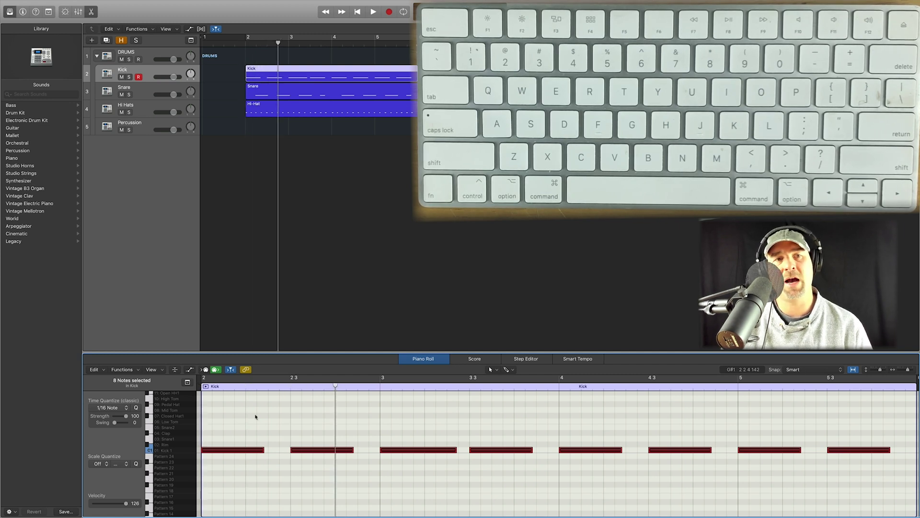
pyautogui.click(274, 437)
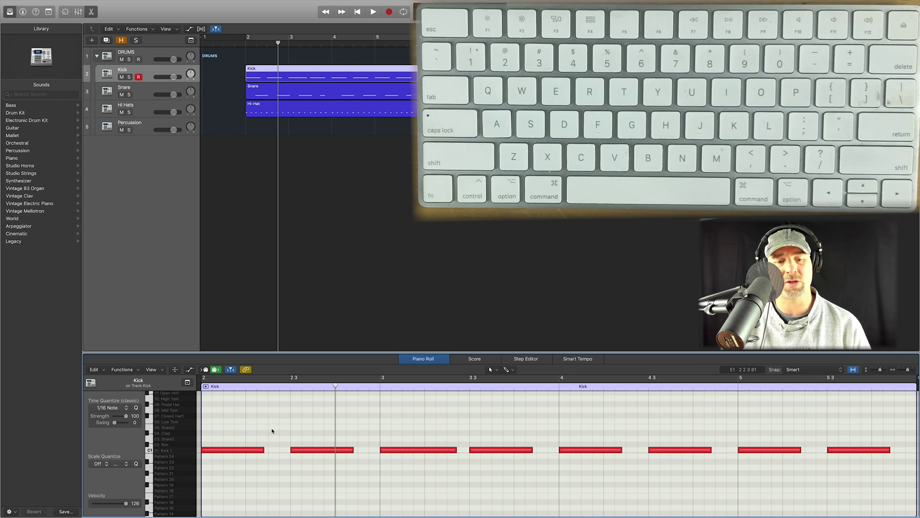
# - Select all the Kick notes and shorten them together to one equal length of 0 0 1 0
pyautogui.press('super+a')
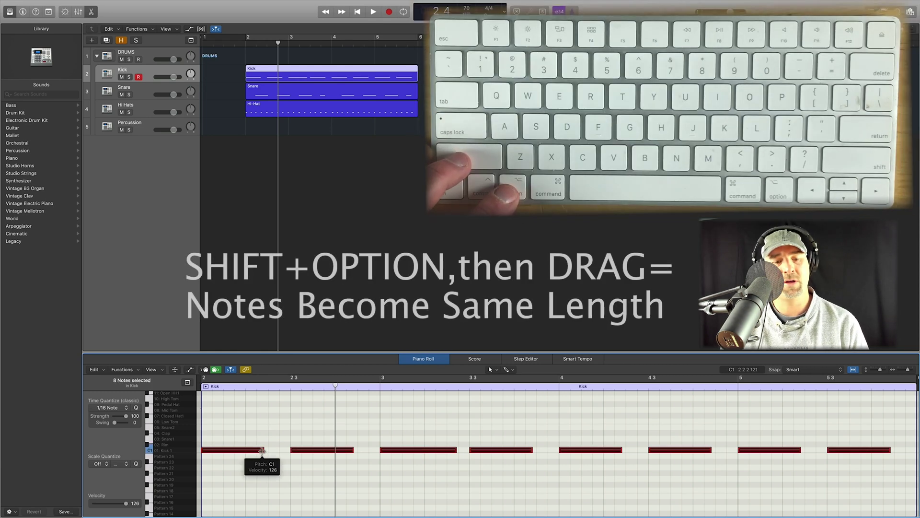
pyautogui.moveTo(261, 450); pyautogui.dragTo(209, 455)
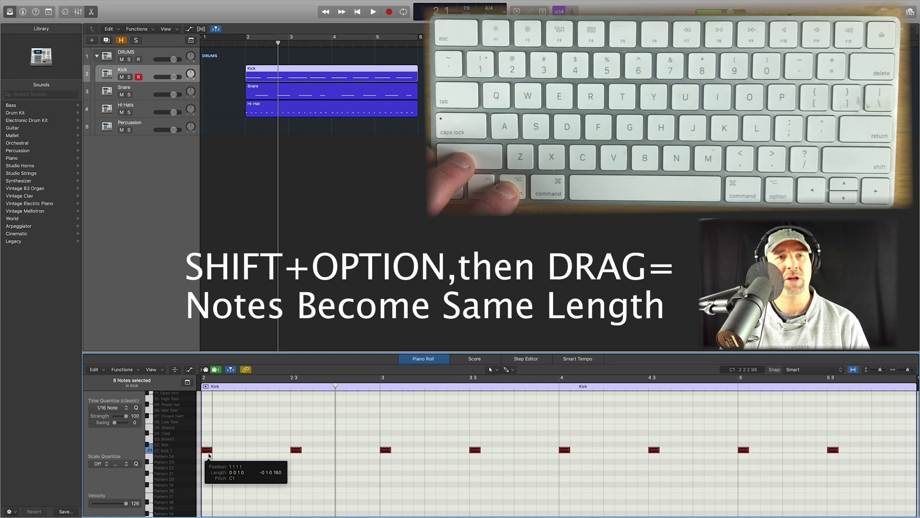
pyautogui.moveTo(209, 455)
pyautogui.mouseDown()
pyautogui.moveTo(283, 453)
pyautogui.moveTo(210, 454)
pyautogui.mouseUp()
# - Shorten the single Kick note at bar 3 to match the others, and return all the notes to their longer lengths
pyautogui.click(404, 437)
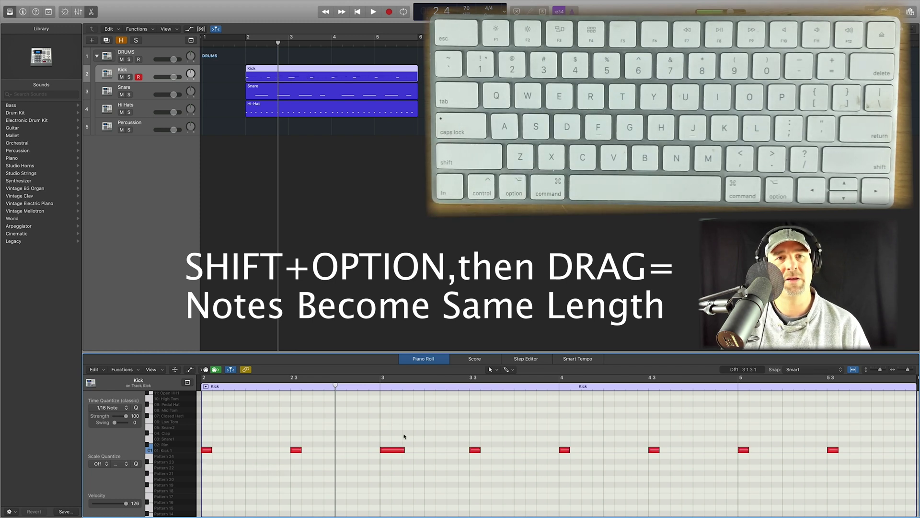
pyautogui.moveTo(402, 449); pyautogui.dragTo(388, 451)
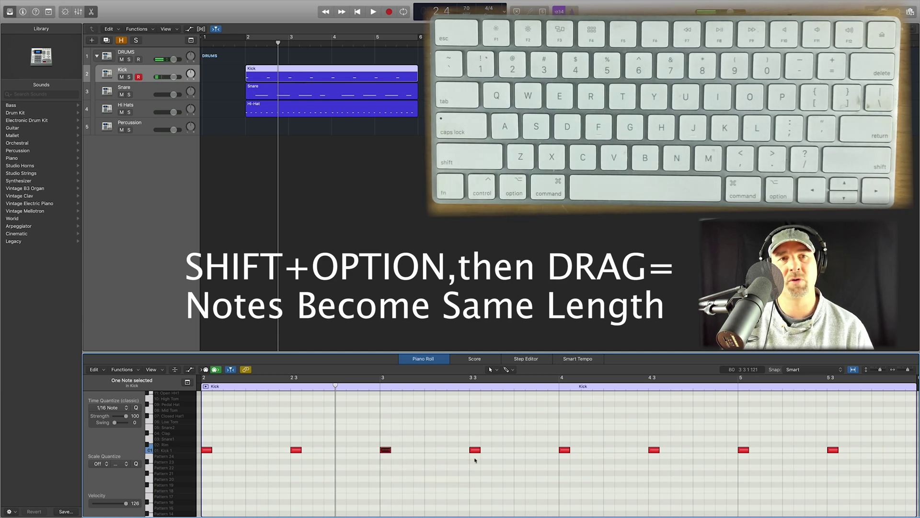
pyautogui.click(404, 422)
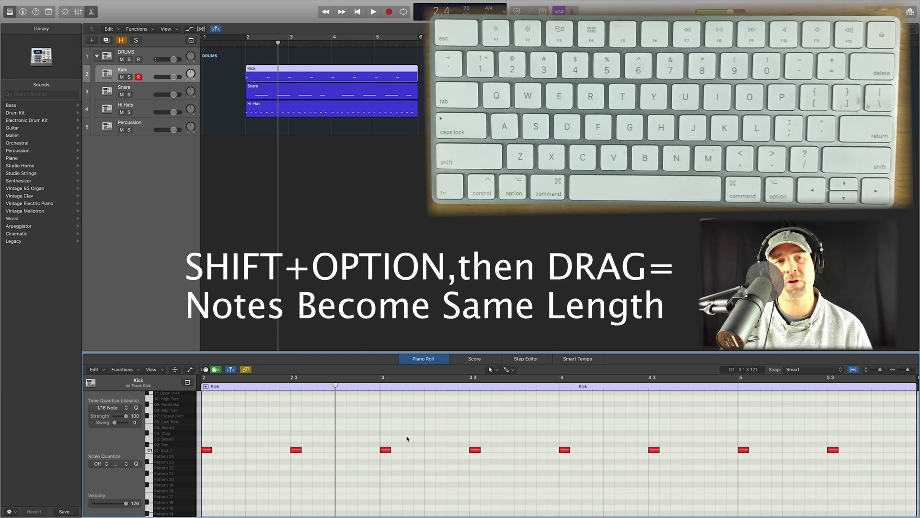
pyautogui.press('super+a')
pyautogui.moveTo(391, 450); pyautogui.dragTo(455, 449)
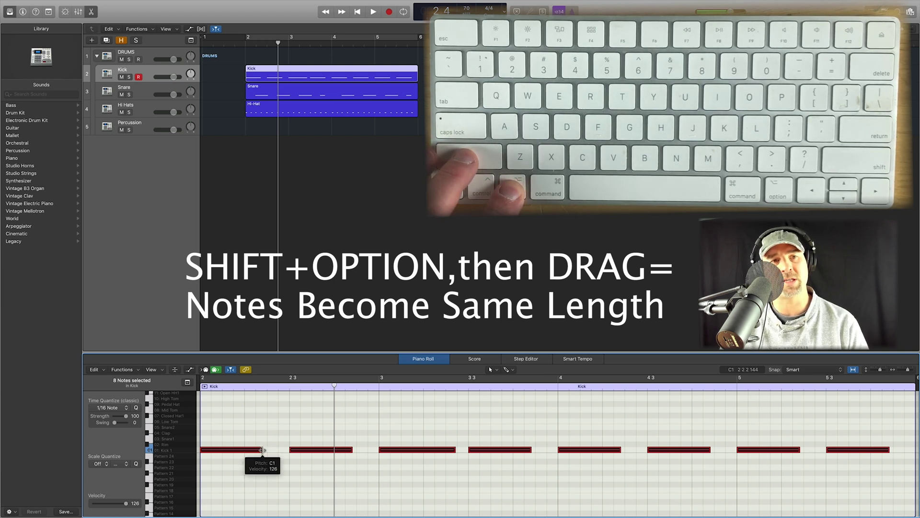
# - Shorten all the Kick notes together and trim the note at bar 3 to the same 1/16-note length
pyautogui.moveTo(262, 450); pyautogui.dragTo(210, 452)
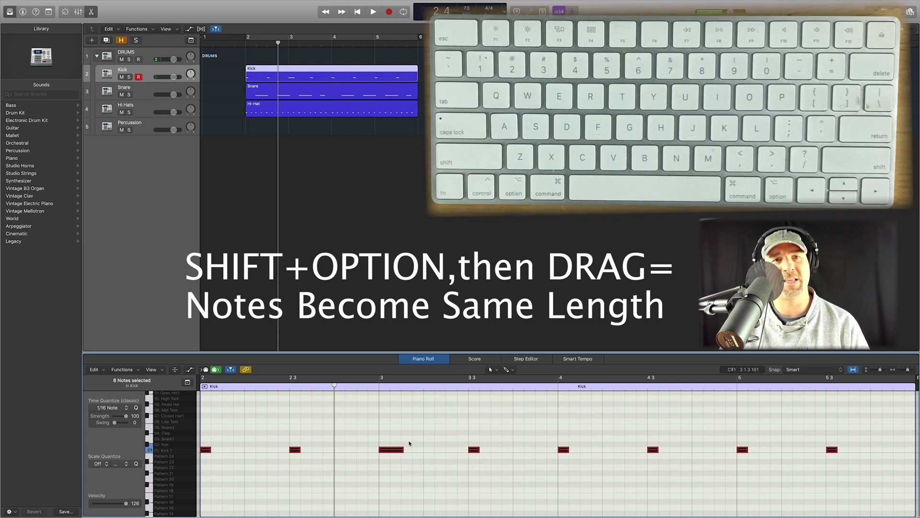
pyautogui.moveTo(403, 449); pyautogui.dragTo(387, 452)
pyautogui.hscroll(10, 518, 455)
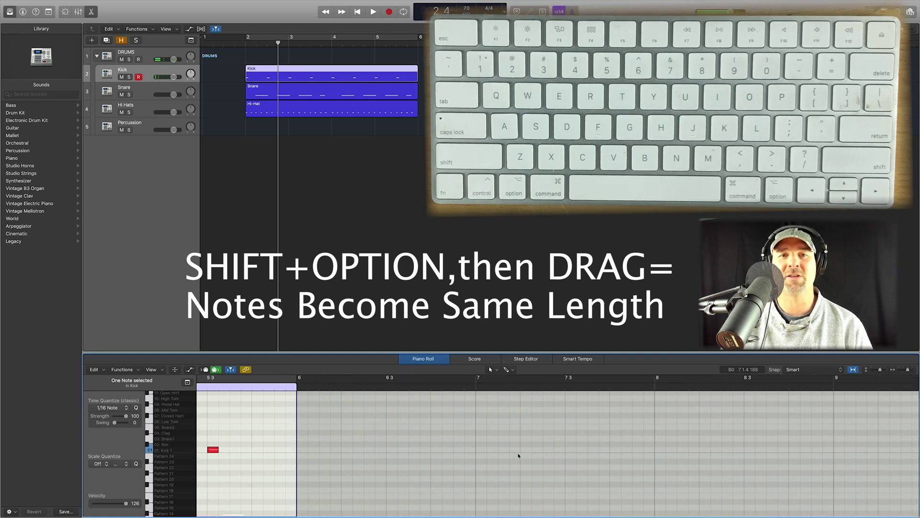
pyautogui.hscroll(-5, 517, 454)
pyautogui.hscroll(-5, 481, 463)
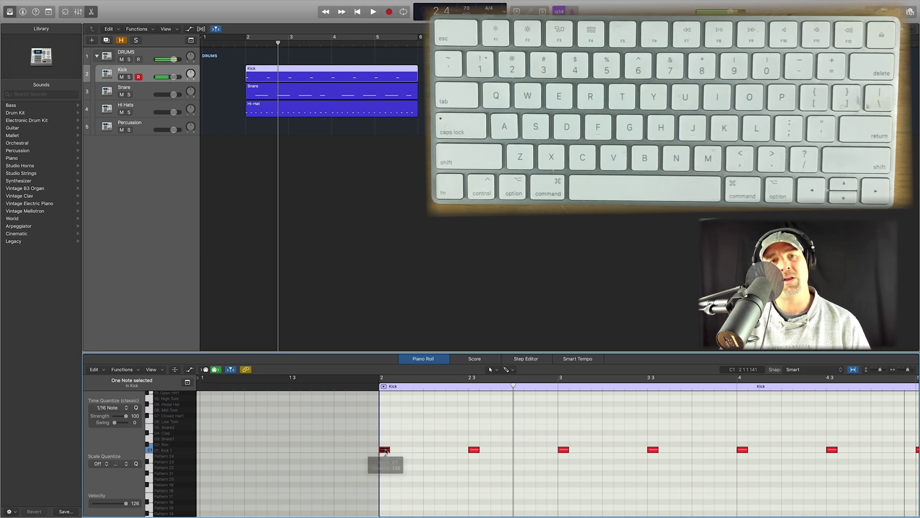
# - Draw extra 1/16 kick notes in bar 2, delete some of them and lengthen the first note across the gap
pyautogui.click(385, 450)
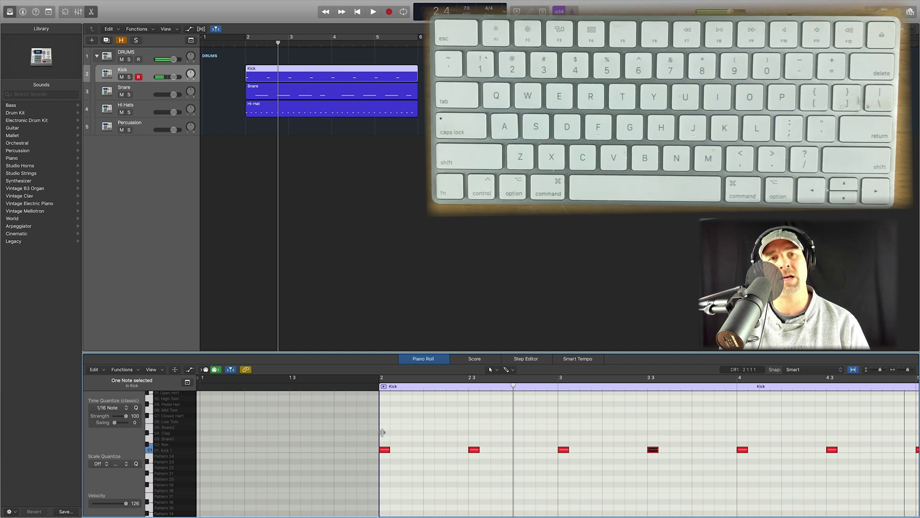
pyautogui.keyDown('super'); pyautogui.click(451, 449); pyautogui.keyUp('super')
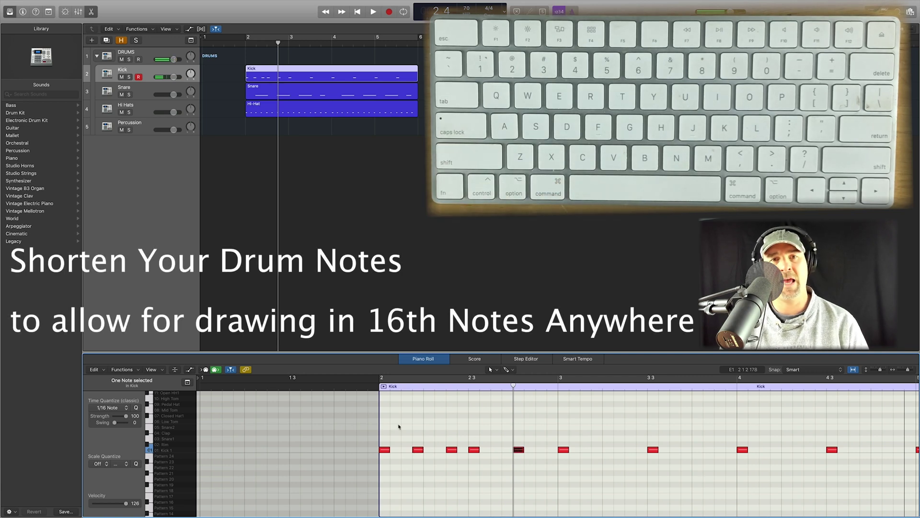
pyautogui.moveTo(482, 459); pyautogui.dragTo(463, 453)
pyautogui.press('BackSpace')
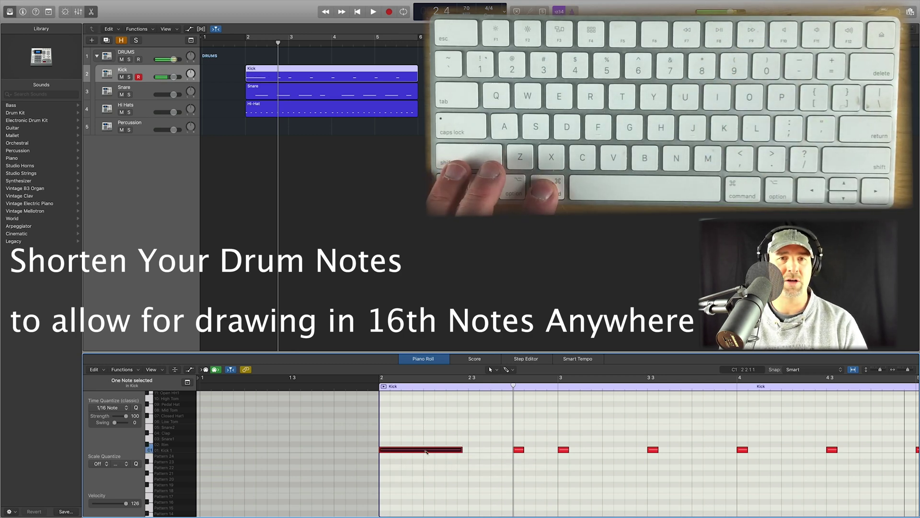
# - Undo the extra notes, deletions and lengthening made in bar 2, keeping every Kick note at the same short length
pyautogui.press('super+z')
pyautogui.press('super+z')
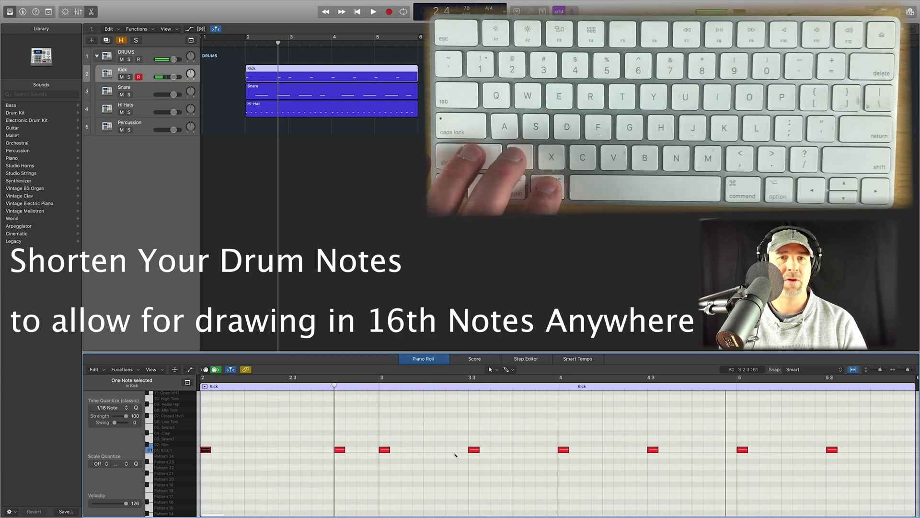
pyautogui.press('shift+super+z')
pyautogui.press('shift+super+z')
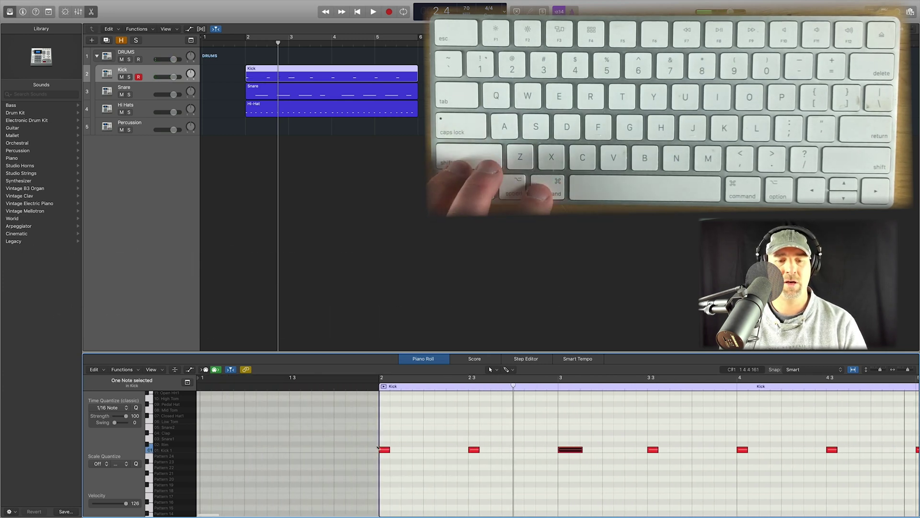
pyautogui.press('super+z')
pyautogui.hscroll(-5, 377, 448)
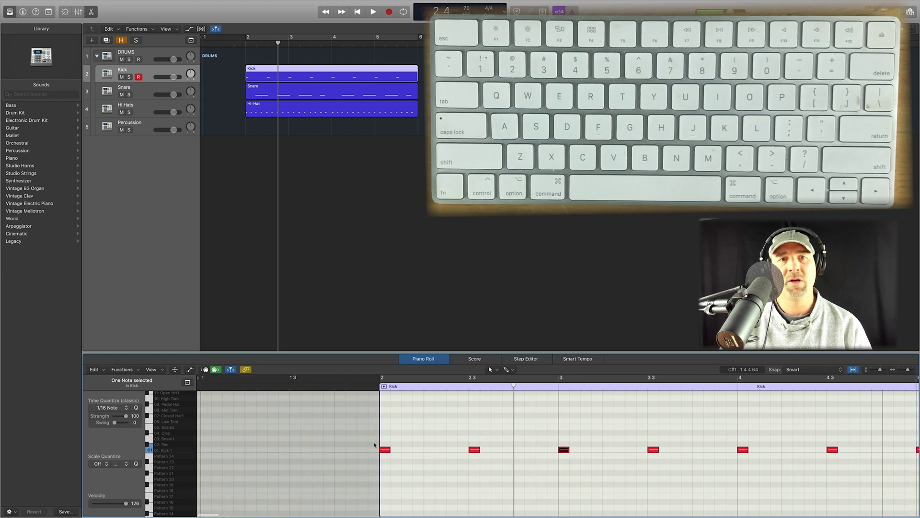
pyautogui.click(383, 450)
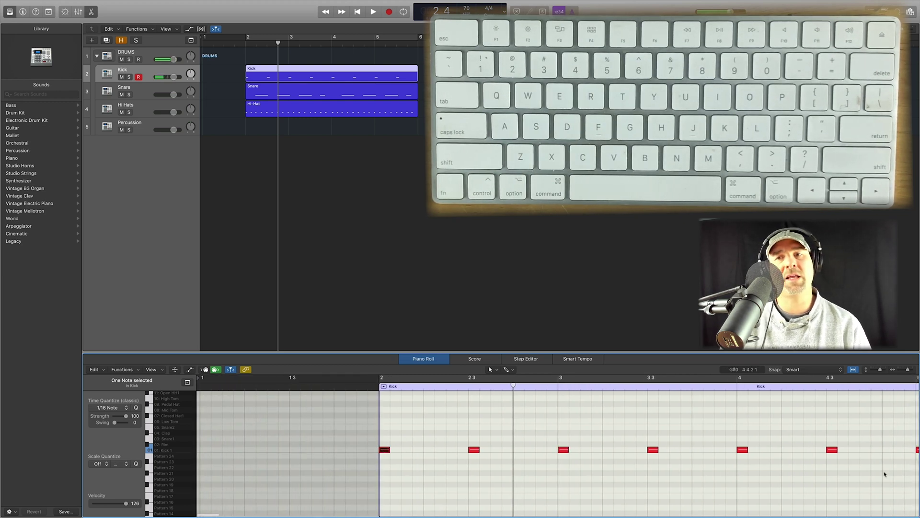
pyautogui.click(713, 469)
pyautogui.moveTo(782, 473); pyautogui.dragTo(345, 429)
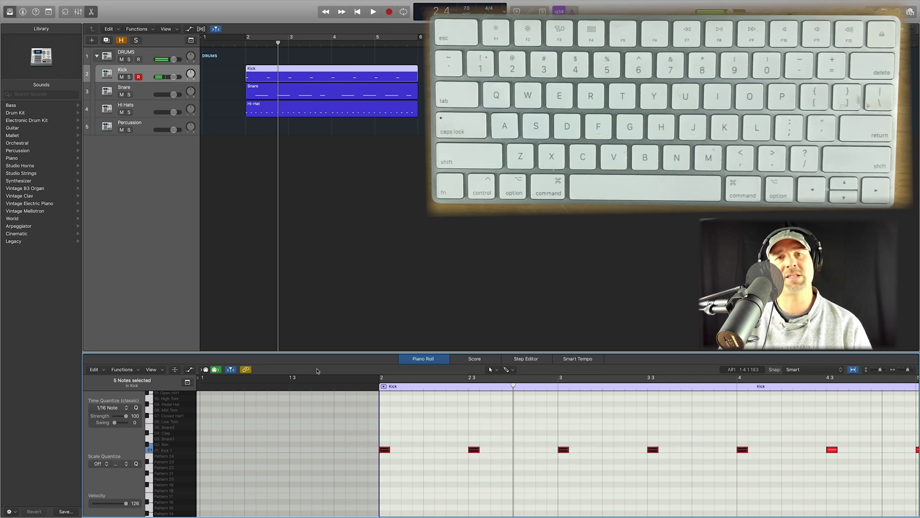
# - Remove the stray short C1 note from bar 2 of the Snare region and quantize all its remaining notes to 1/16 Note
pyautogui.click(316, 96)
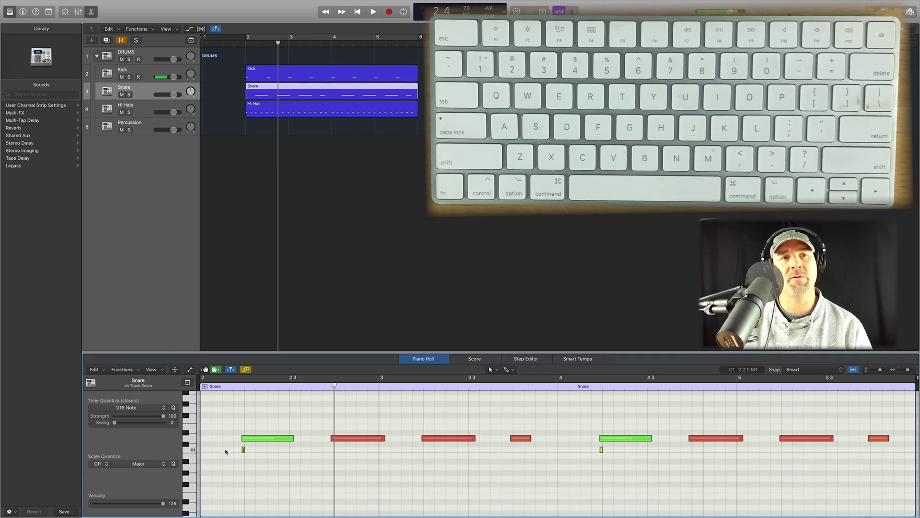
pyautogui.moveTo(243, 449); pyautogui.dragTo(222, 450)
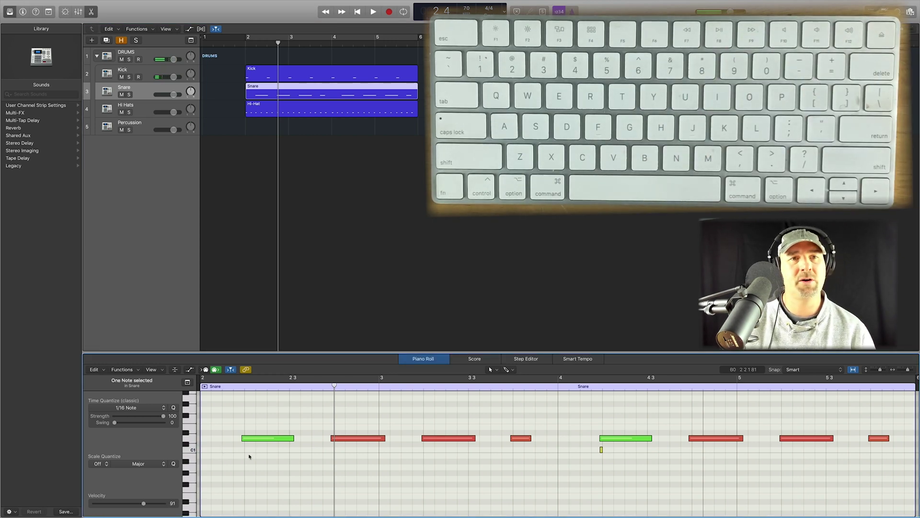
pyautogui.hscroll(-5, 228, 453)
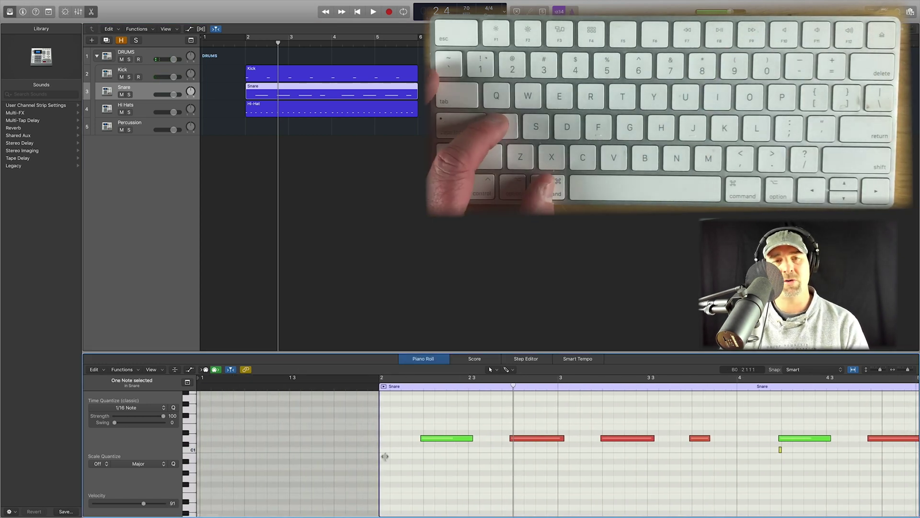
pyautogui.press('super+a')
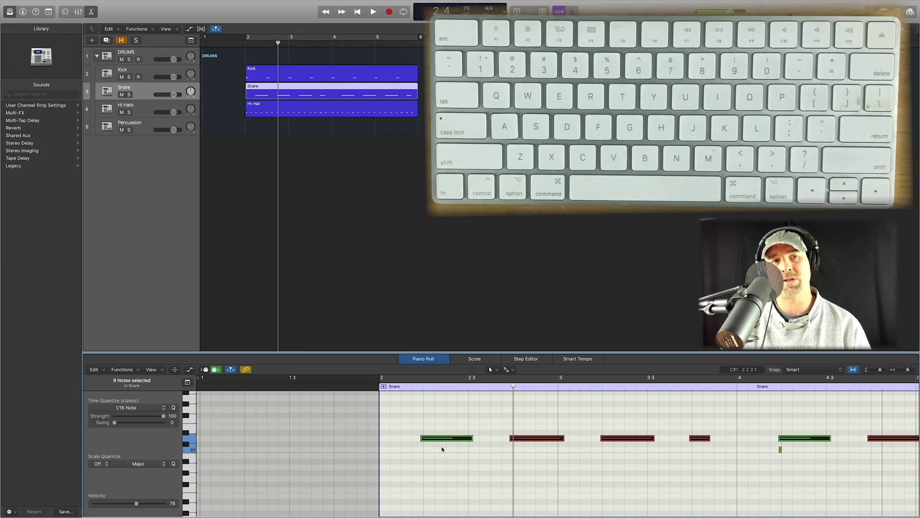
pyautogui.click(174, 408)
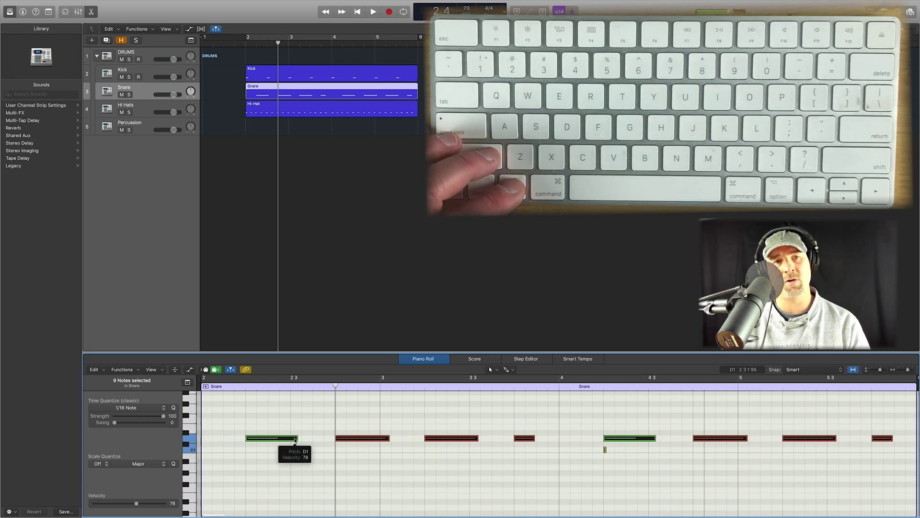
# - Make all the Snare notes the same 1/16-note length and delete the stray C1 note in bar 4
pyautogui.hscroll(2, 295, 440)
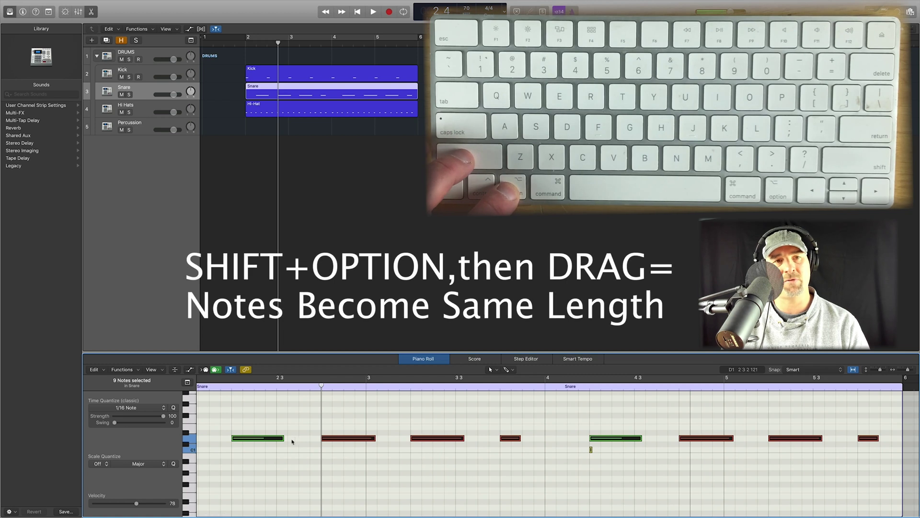
pyautogui.moveTo(281, 438); pyautogui.dragTo(241, 439)
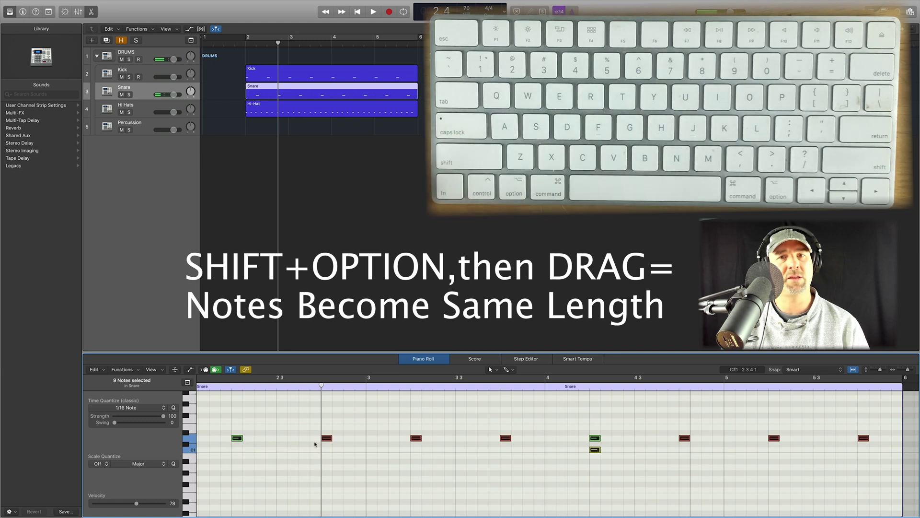
pyautogui.click(598, 452)
pyautogui.press('BackSpace')
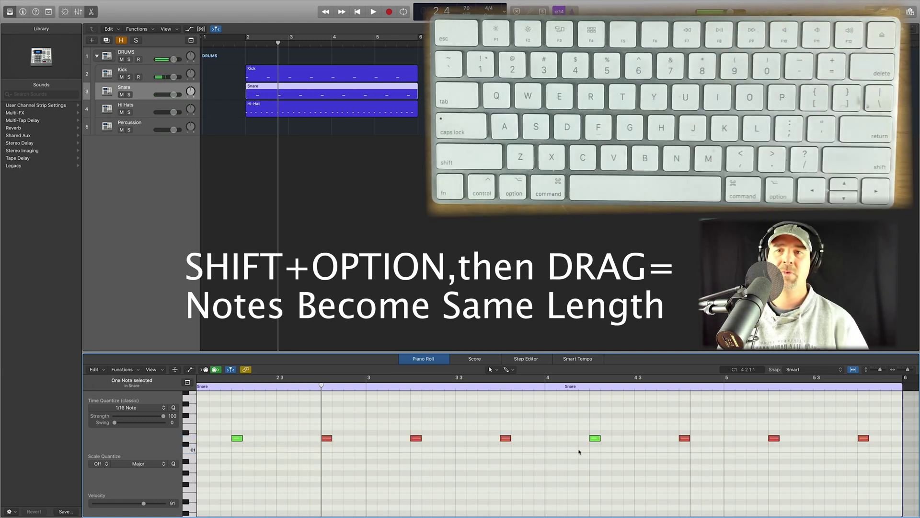
pyautogui.hscroll(-2, 433, 427)
pyautogui.hscroll(-3, 427, 425)
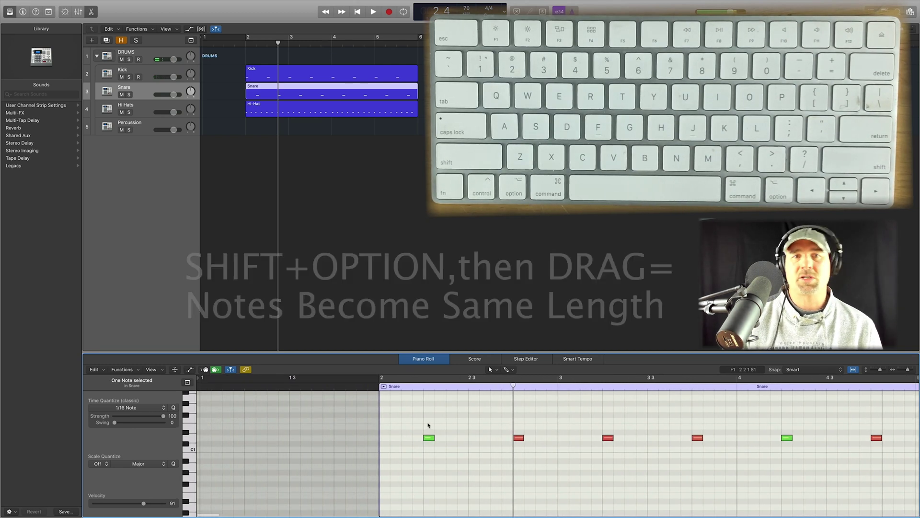
# - Quantize all the notes in the Hi-Hat region to 1/16 Note and make them the same 1/16-note length
pyautogui.click(308, 113)
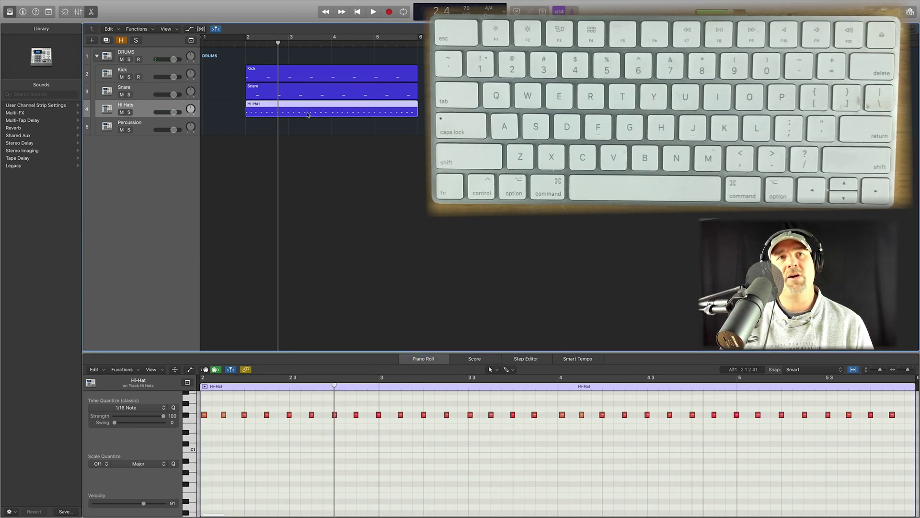
pyautogui.hscroll(-3, 285, 459)
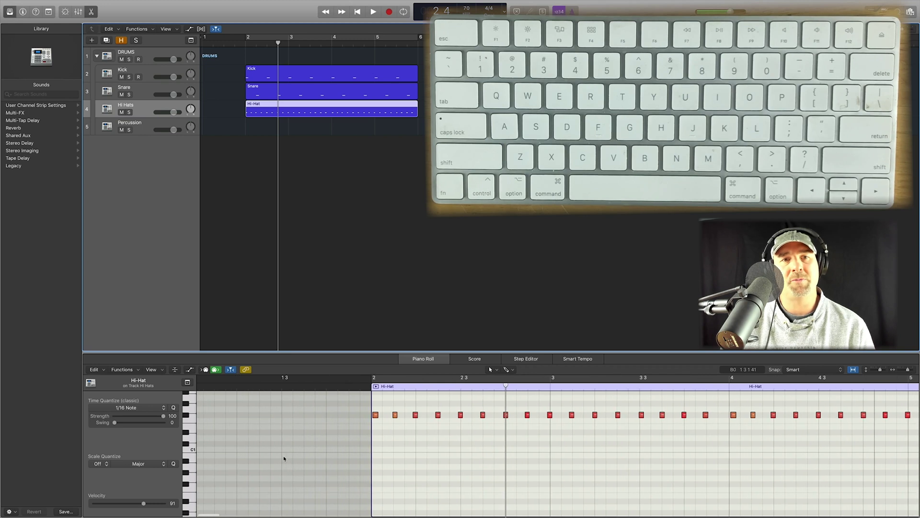
pyautogui.hscroll(1, 284, 458)
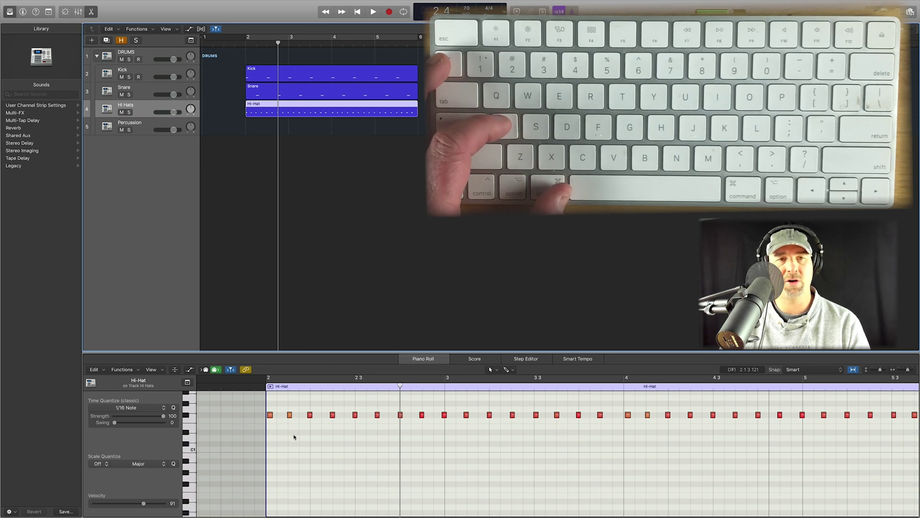
pyautogui.press('Tab')
pyautogui.press('super+a')
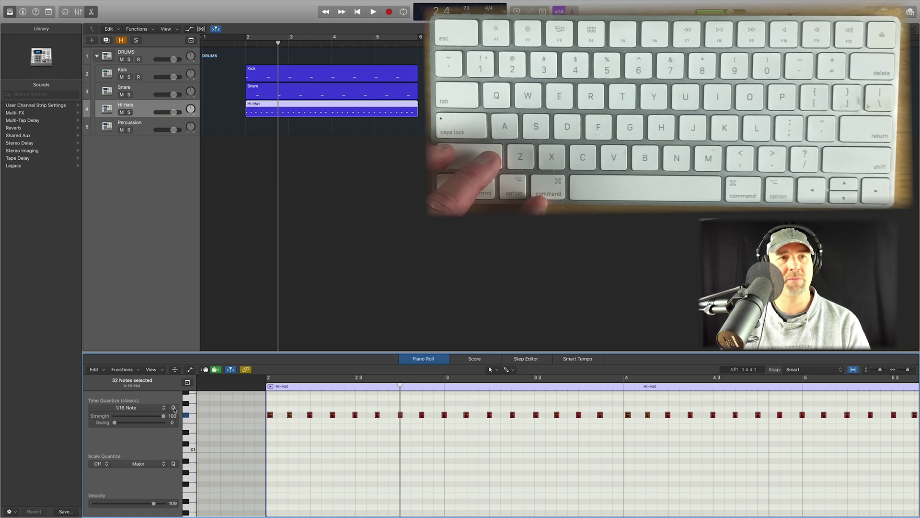
pyautogui.hscroll(-5, 276, 430)
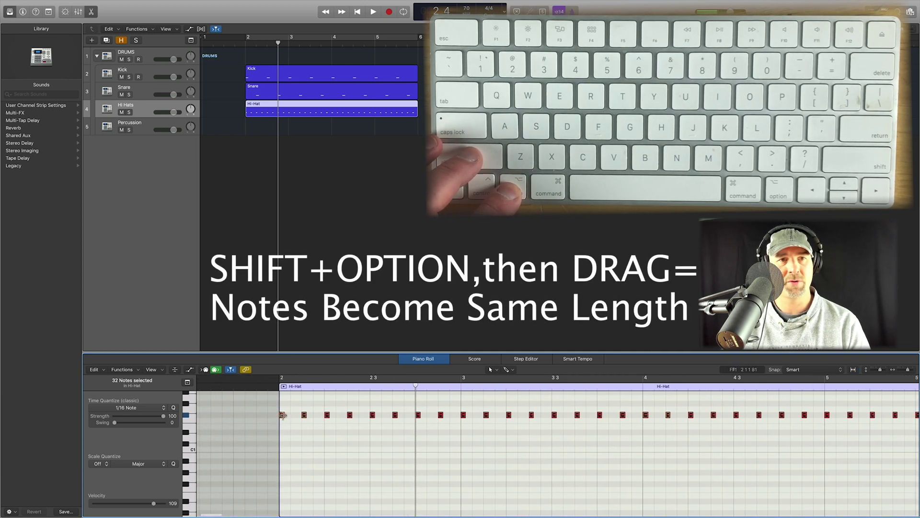
pyautogui.moveTo(282, 415); pyautogui.dragTo(290, 418)
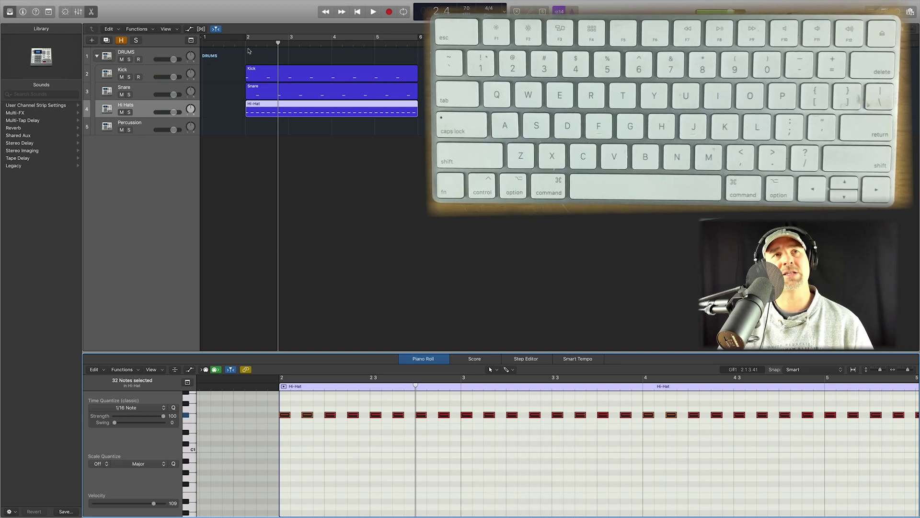
# - Play back the drum pattern from bar 2 and return the playhead to bar 2
pyautogui.press('space')
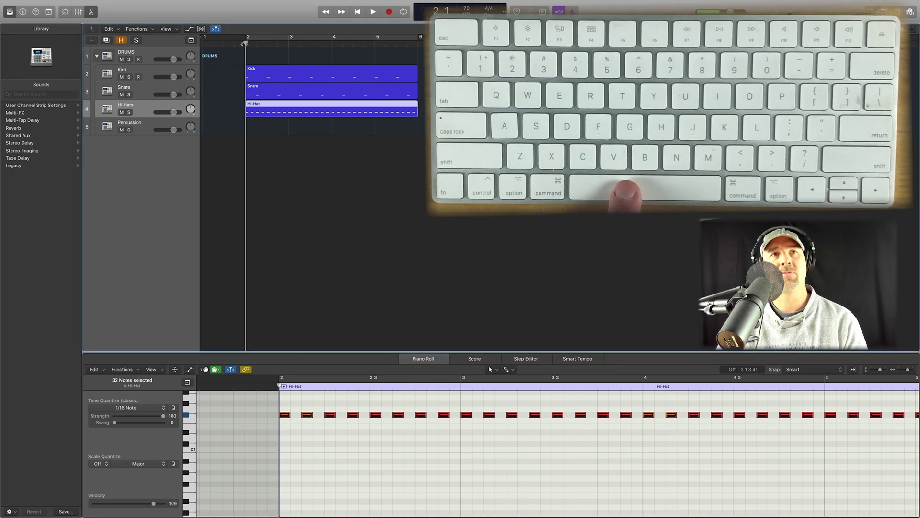
pyautogui.press('space')
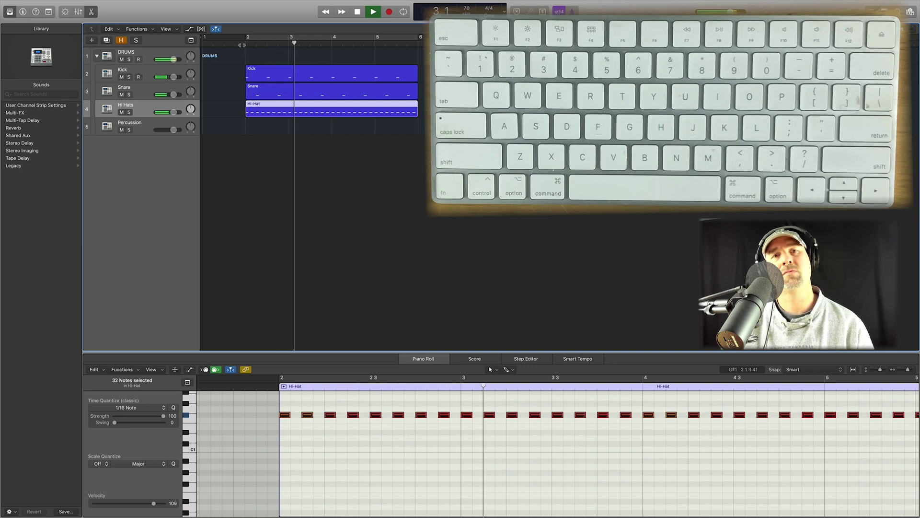
pyautogui.press('space')
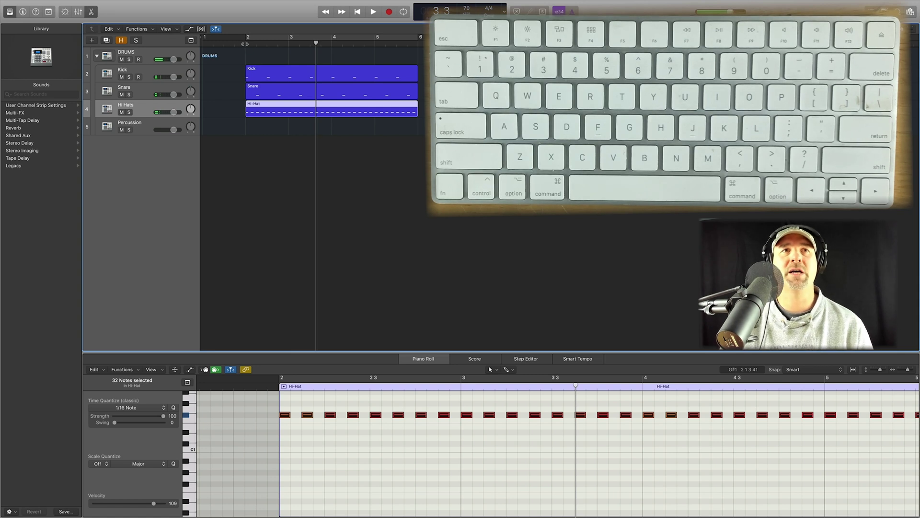
pyautogui.click(244, 43)
# - Draw two extra 1/16 notes in the Kick region, shortly before beat 3 of bar 2 and right before bar 3, and play the pattern
pyautogui.click(311, 81)
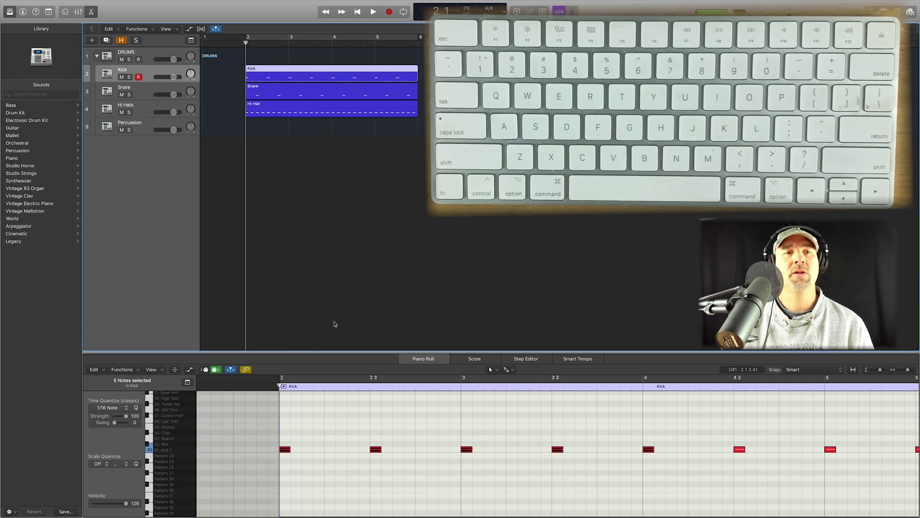
pyautogui.click(351, 451)
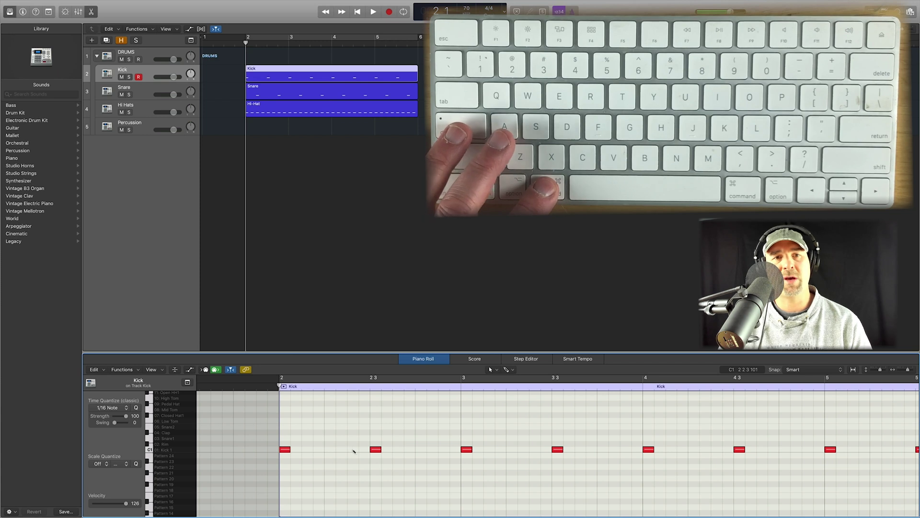
pyautogui.keyDown('super'); pyautogui.click(456, 450); pyautogui.keyUp('super')
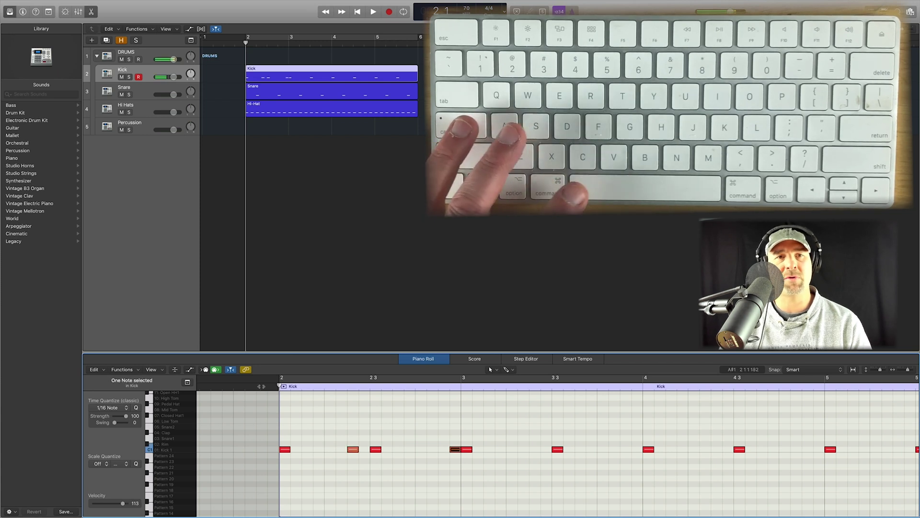
pyautogui.press('space')
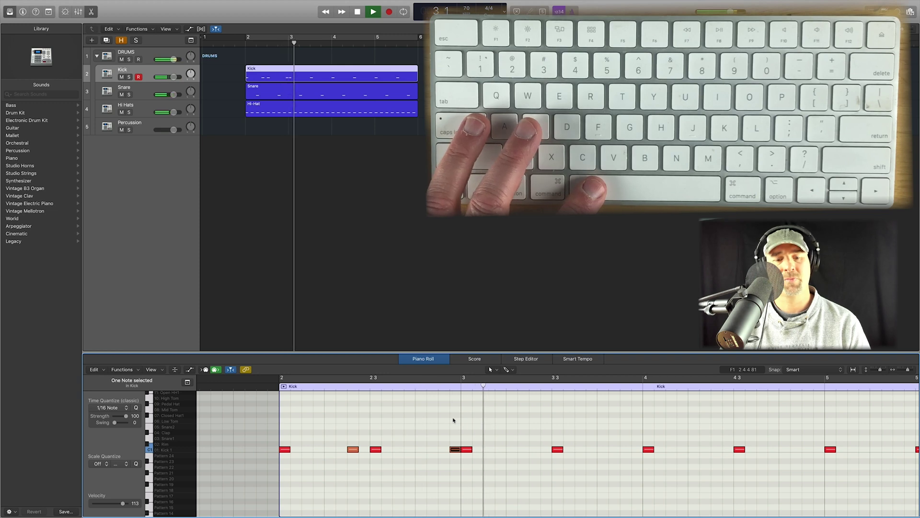
# - Undo the two extra Kick notes and return the playhead to bar 2
pyautogui.press('space')
pyautogui.press('super+z')
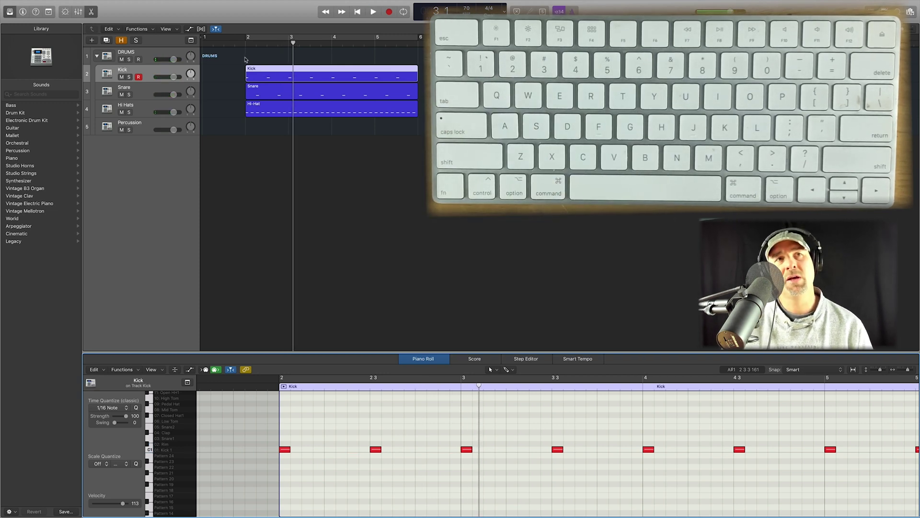
pyautogui.click(246, 39)
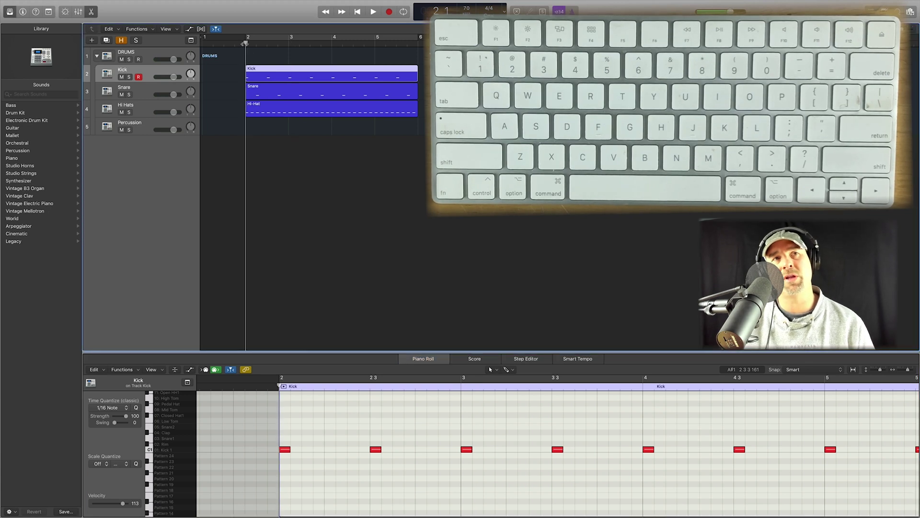
# - Draw a single E1 note in bar 3 of the Hi-Hat region with the Pencil Tool and remove it
pyautogui.click(294, 113)
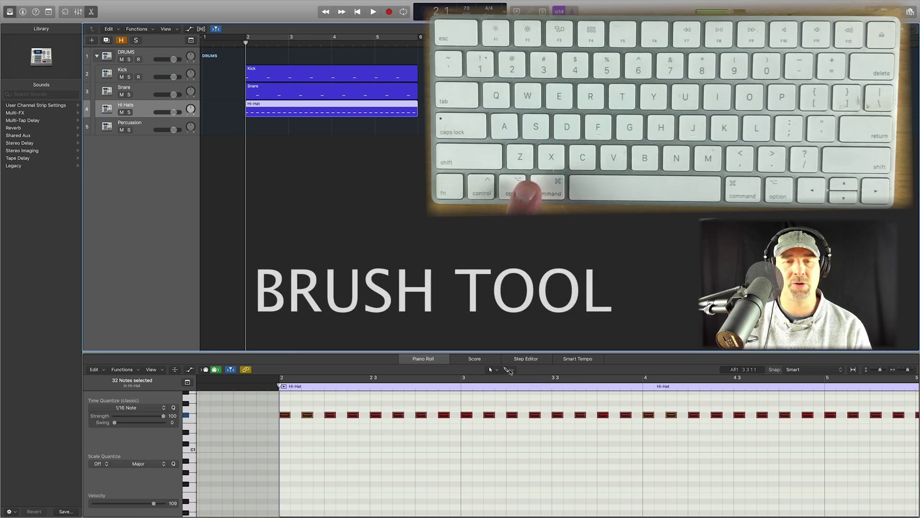
pyautogui.keyDown('super'); pyautogui.click(489, 427); pyautogui.keyUp('super')
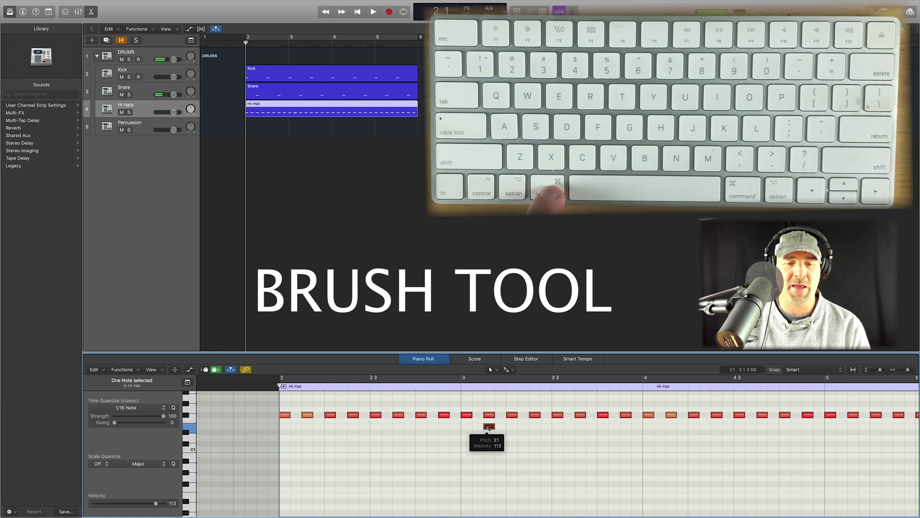
pyautogui.keyDown('super'); pyautogui.click(489, 427); pyautogui.keyUp('super')
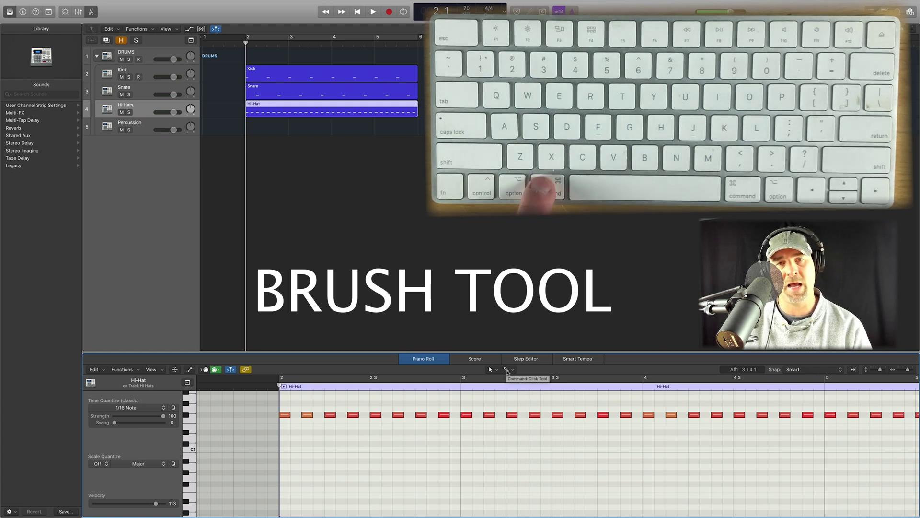
# - Draw a few individual notes below the hi-hats in bar 3 with the Pencil Tool and undo them all
pyautogui.keyDown('super'); pyautogui.click(500, 443); pyautogui.keyUp('super')
pyautogui.keyDown('super'); pyautogui.click(534, 437); pyautogui.keyUp('super')
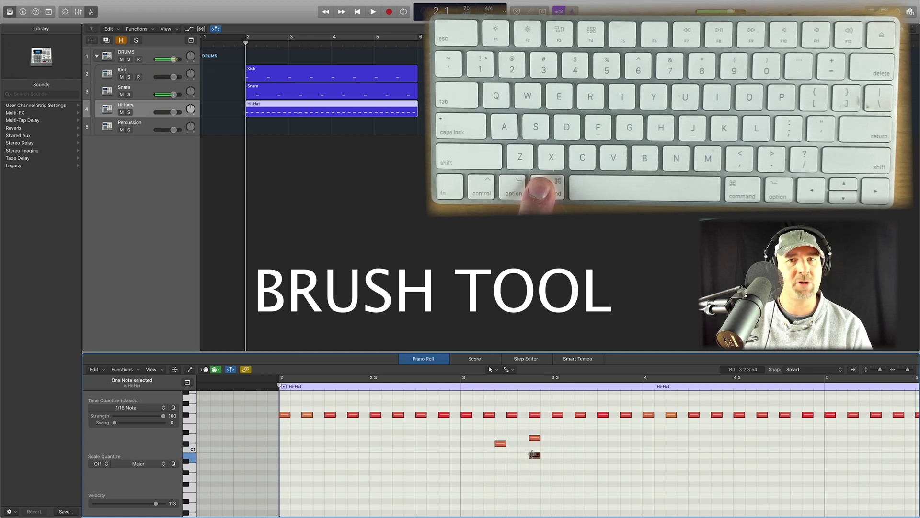
pyautogui.press('super+z')
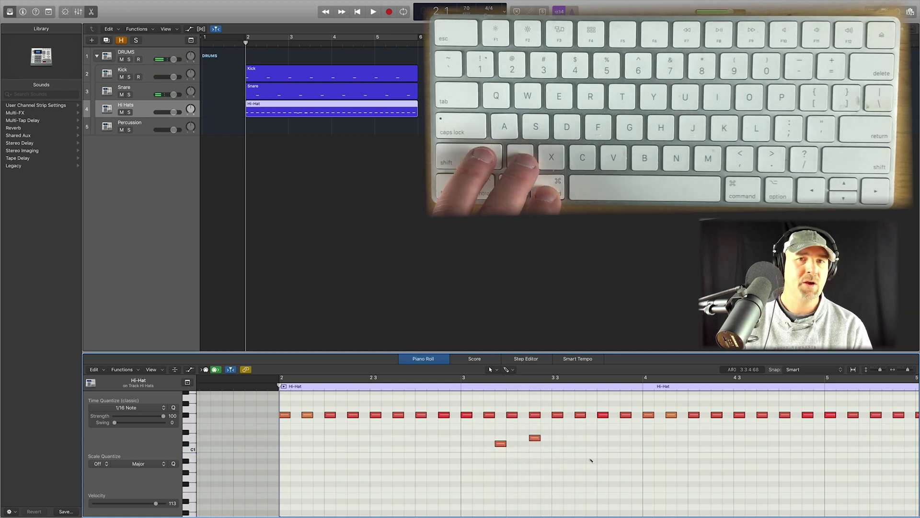
pyautogui.press('super+z')
pyautogui.press('super+z')
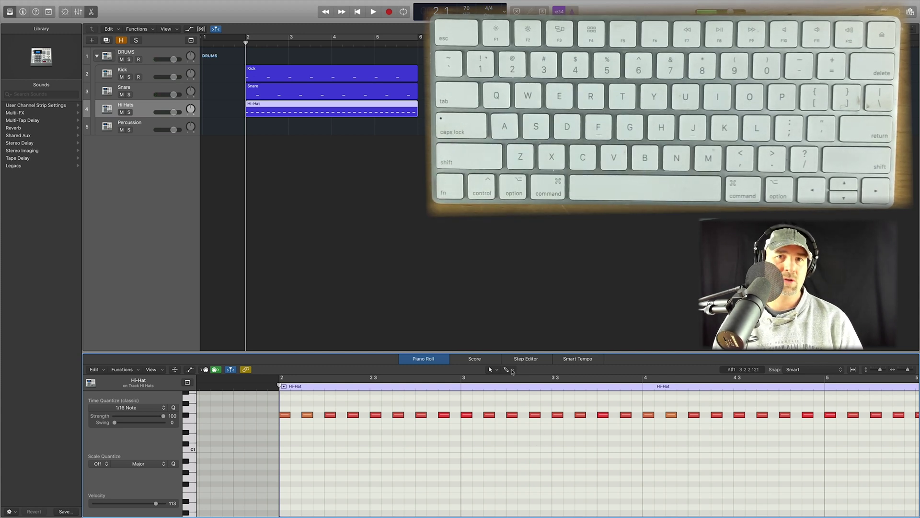
# - Make the Brush Tool the secondary tool and paint a run of 1/16 notes on D1 and C#1 below the hi-hats
pyautogui.click(512, 370)
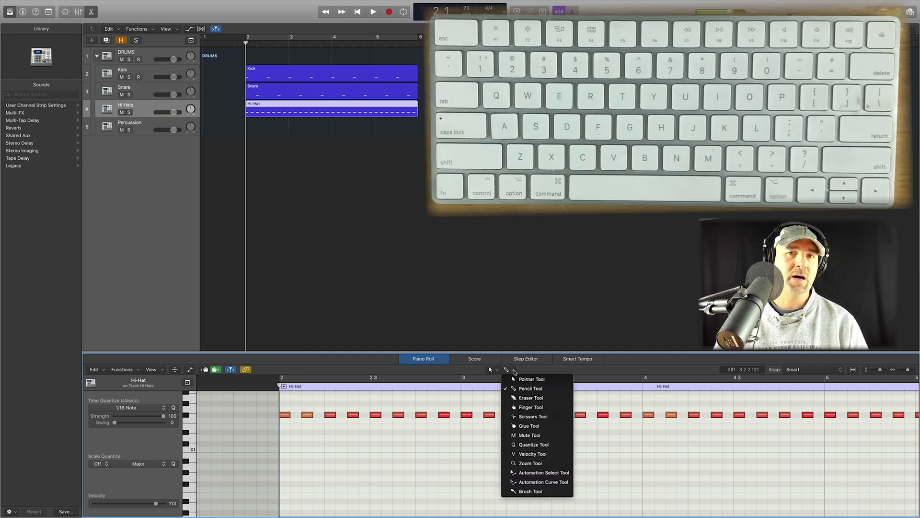
pyautogui.click(531, 491)
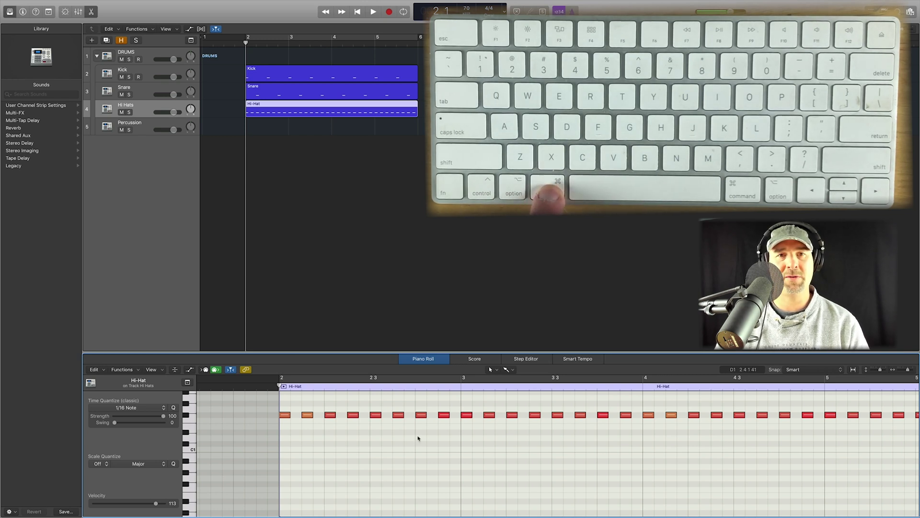
pyautogui.moveTo(417, 439); pyautogui.dragTo(434, 439)
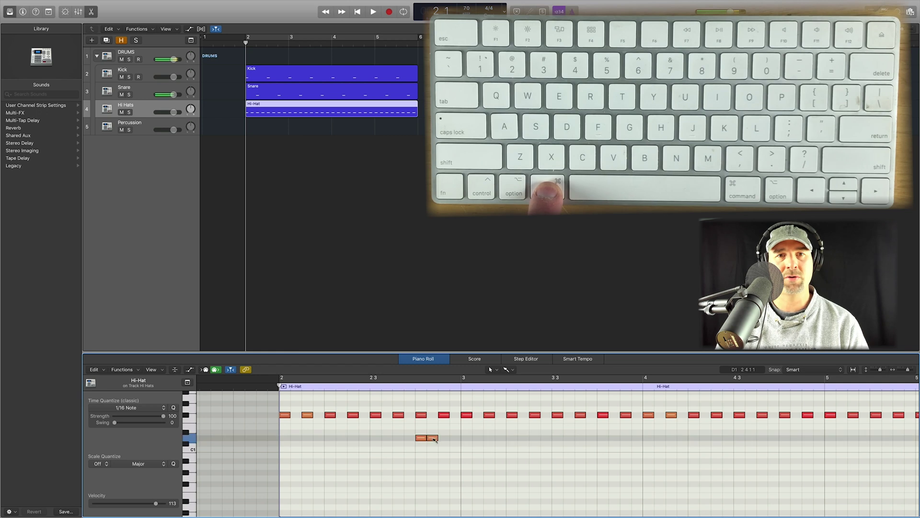
pyautogui.moveTo(503, 442); pyautogui.dragTo(538, 445)
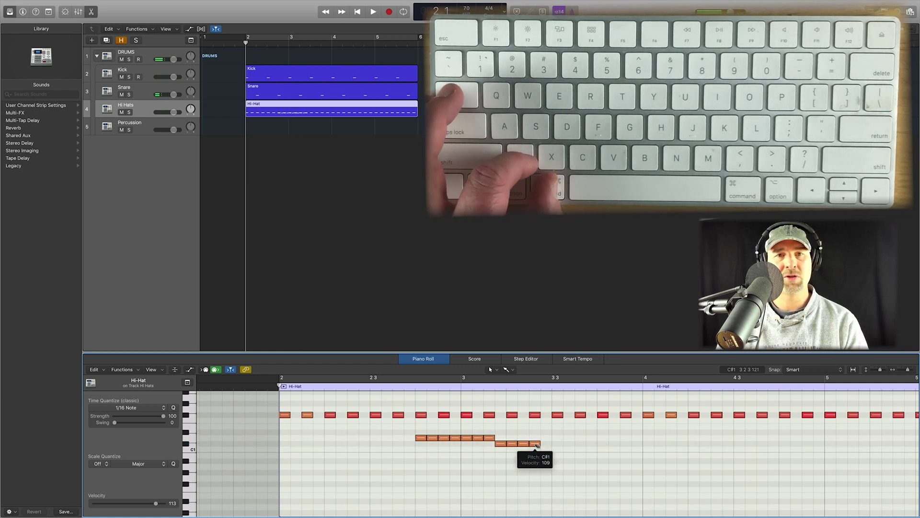
# - Undo the painted D1 and C#1 notes and play the pattern briefly from bar 2
pyautogui.press('super+z')
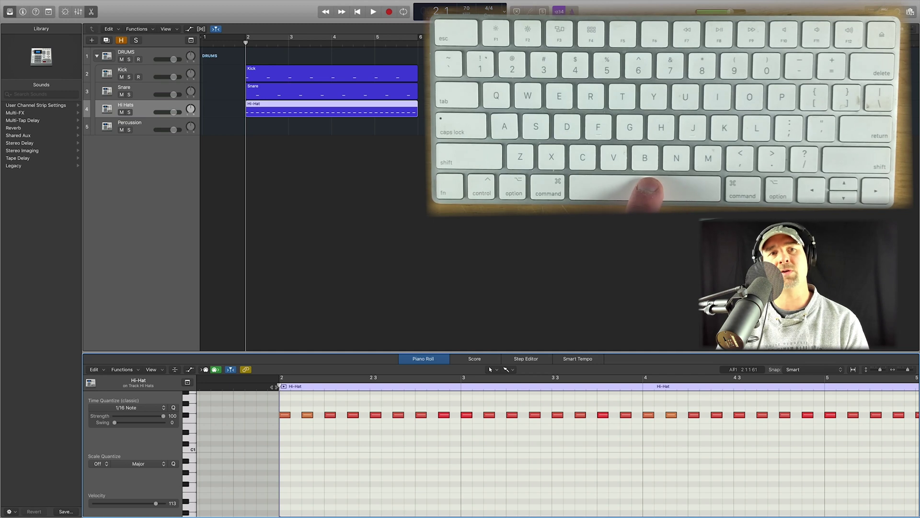
pyautogui.press('space')
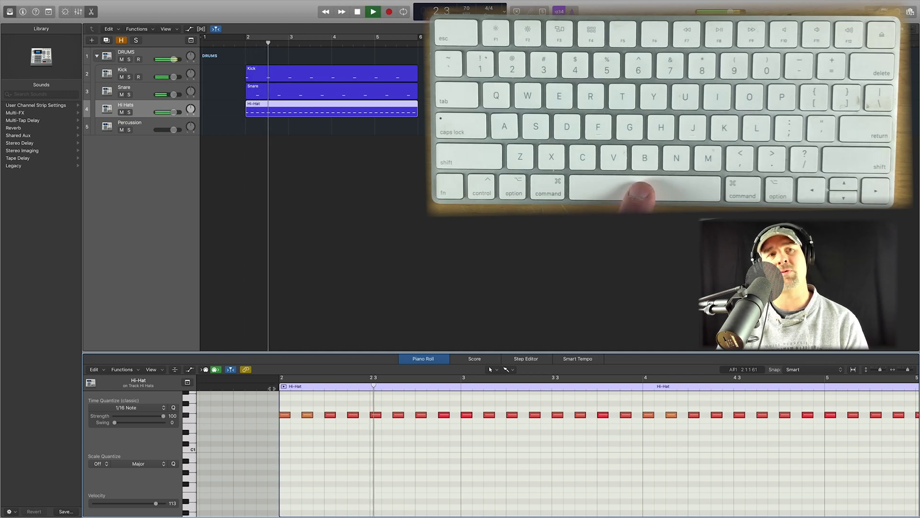
pyautogui.press('space')
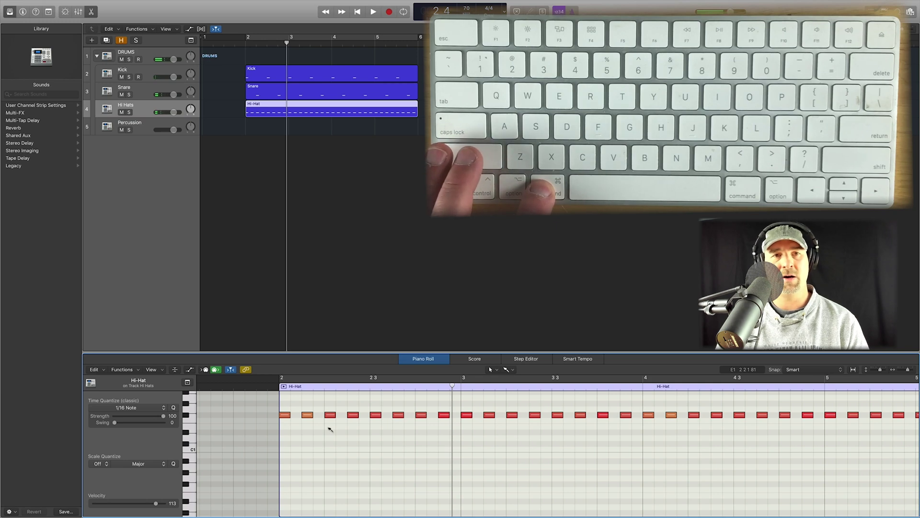
# - Delete the four hi-hat notes on beats 2 and 3 of bar 2
pyautogui.keyDown('super'); pyautogui.click(329, 426); pyautogui.keyUp('super')
pyautogui.moveTo(330, 426); pyautogui.dragTo(404, 430)
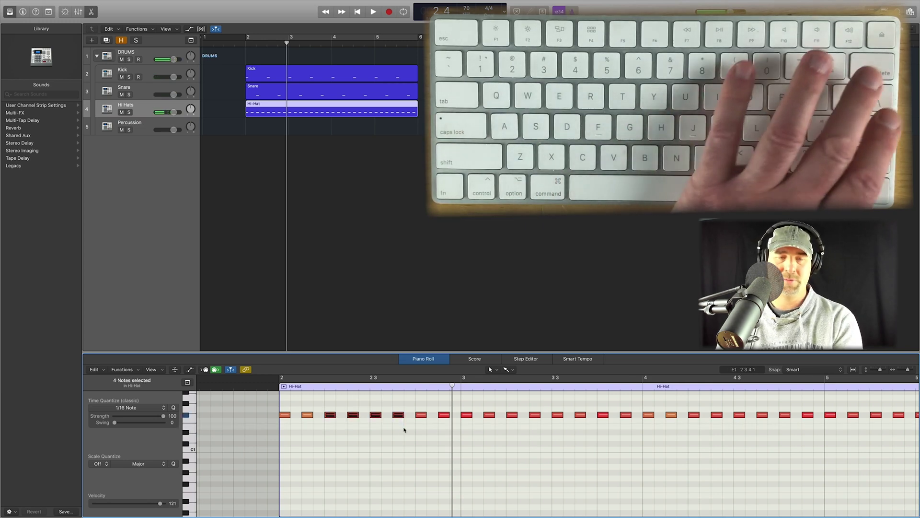
pyautogui.press('BackSpace')
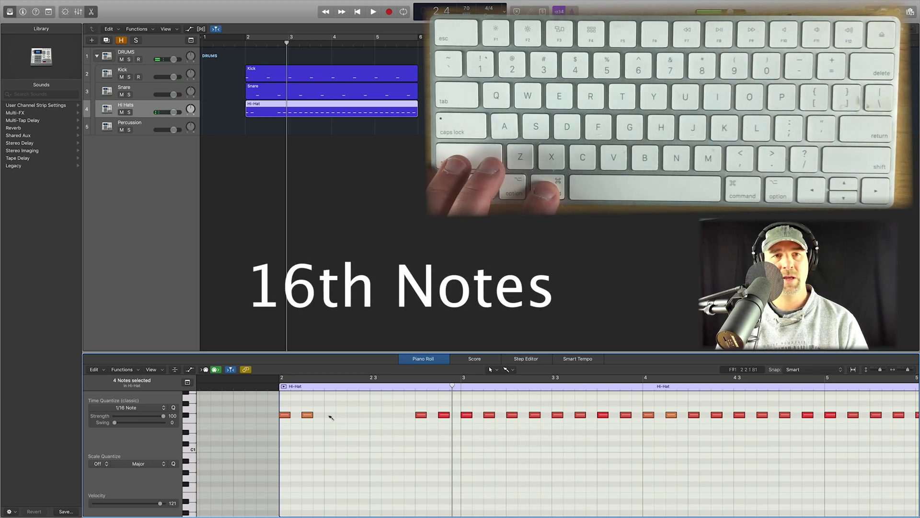
# - Fill the gap in bar 2 with six consecutive 1/16 hi-hat notes using the Brush Tool and play the pattern from bar 2
pyautogui.keyDown('super'); pyautogui.click(330, 414); pyautogui.keyUp('super')
pyautogui.keyDown('super'); pyautogui.click(341, 415); pyautogui.keyUp('super')
pyautogui.keyDown('super'); pyautogui.click(353, 414); pyautogui.keyUp('super')
pyautogui.keyDown('super'); pyautogui.click(364, 415); pyautogui.keyUp('super')
pyautogui.keyDown('super'); pyautogui.click(387, 415); pyautogui.keyUp('super')
pyautogui.keyDown('super'); pyautogui.click(376, 421); pyautogui.keyUp('super')
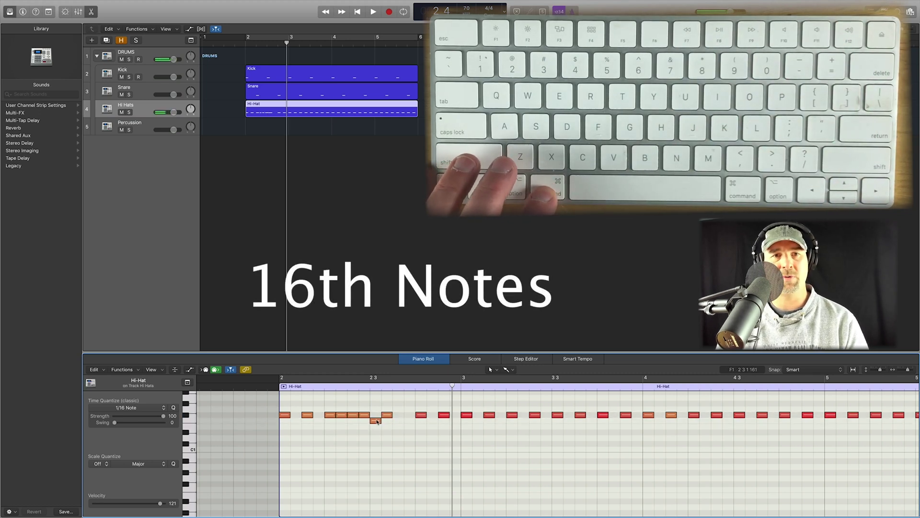
pyautogui.moveTo(377, 421); pyautogui.dragTo(377, 415)
pyautogui.press('space')
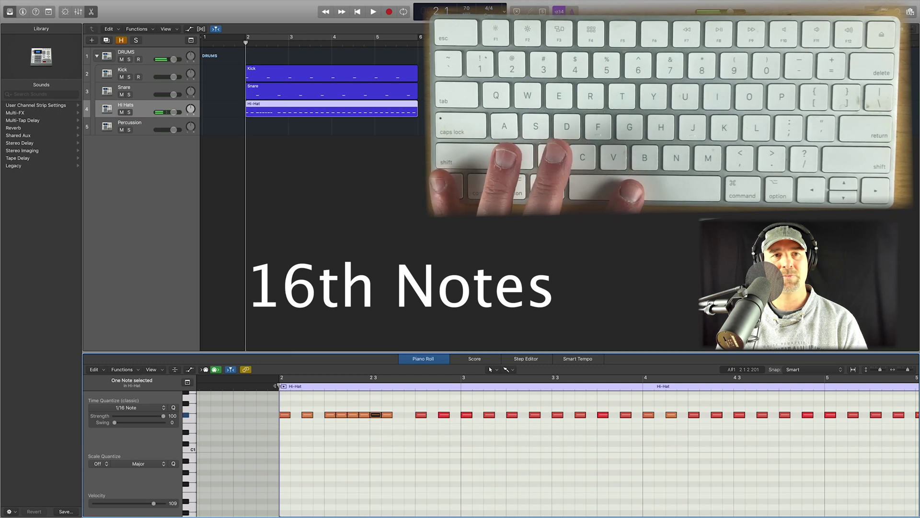
pyautogui.press('space')
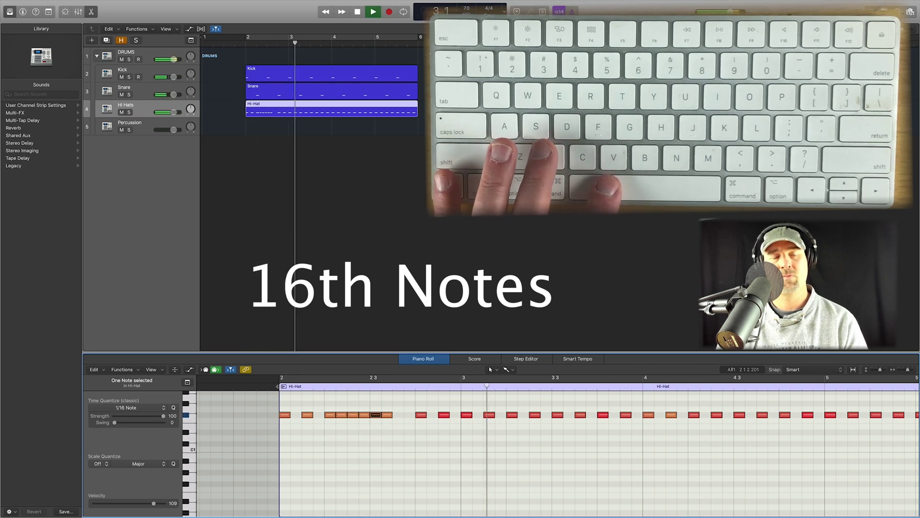
pyautogui.press('space')
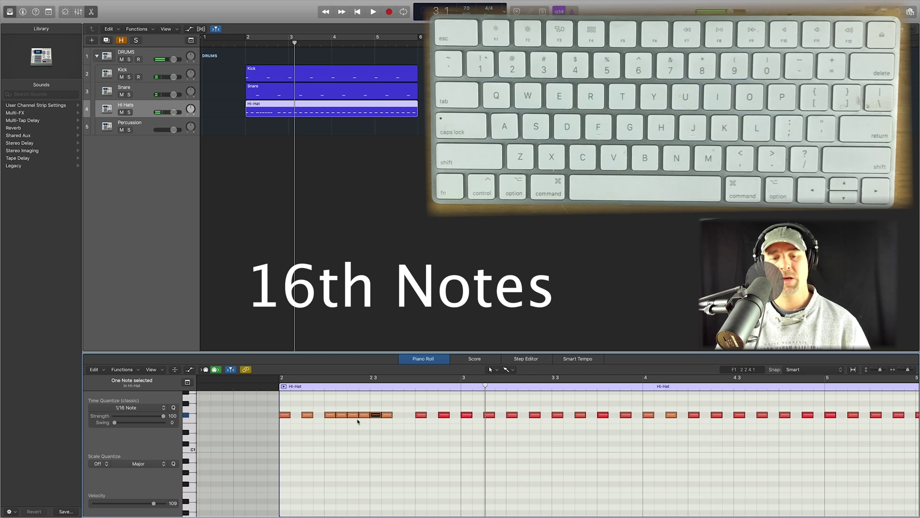
# - Undo the painted 1/16 notes, restore the four deleted hi-hats, and set their Time Quantize to 1/32 Note
pyautogui.hotkey('ctrl', 'z')
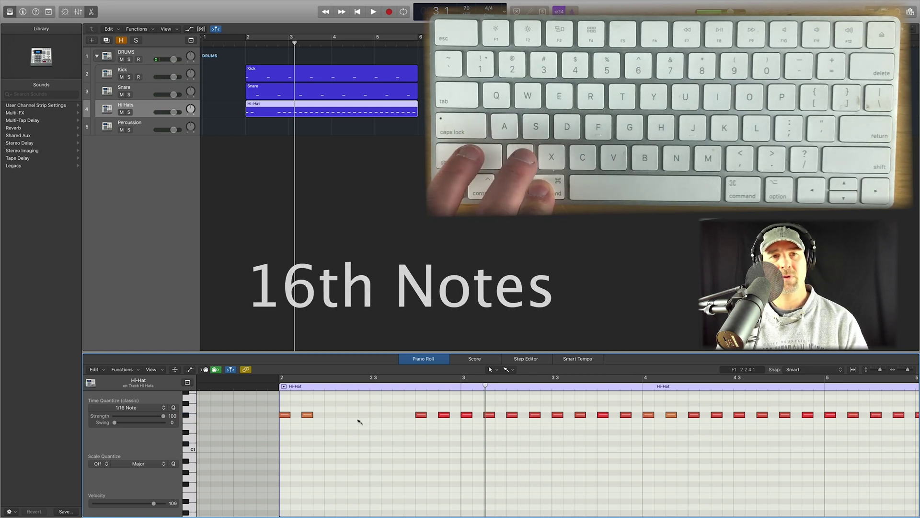
pyautogui.hotkey('ctrl', 'shift', 'z')
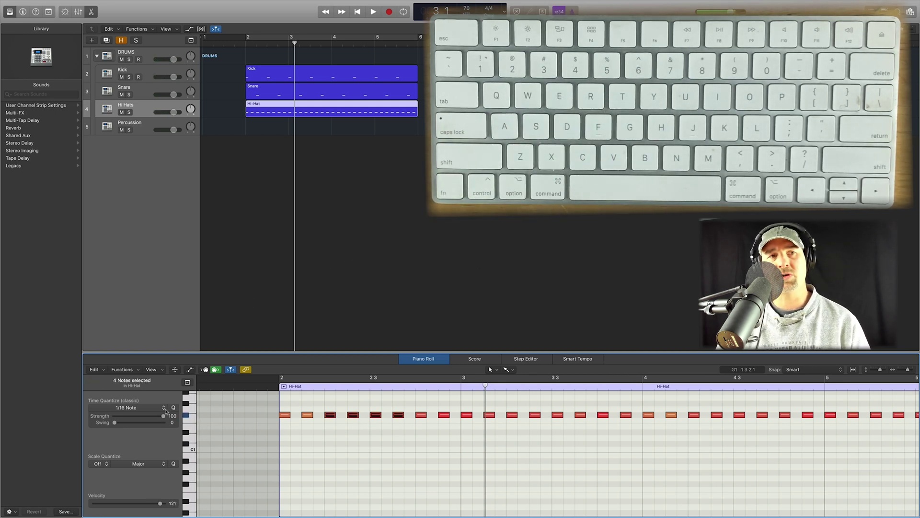
pyautogui.click(148, 410)
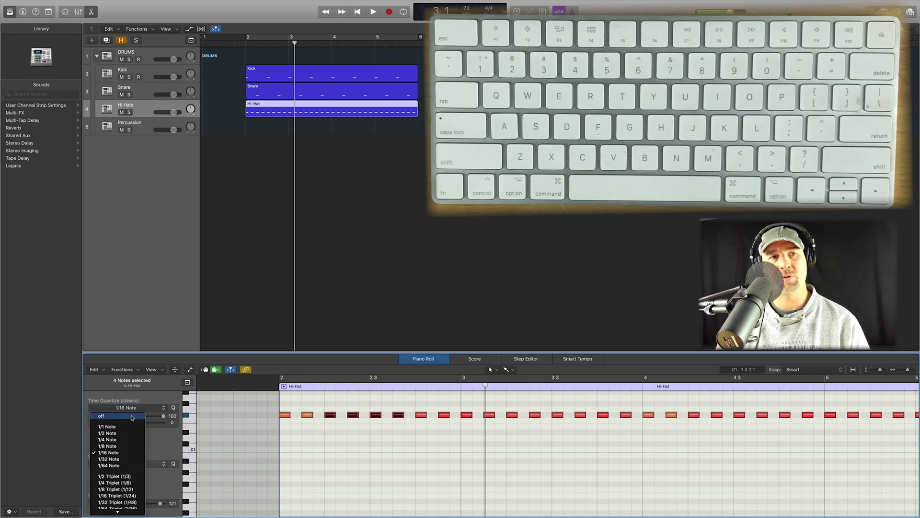
pyautogui.click(124, 459)
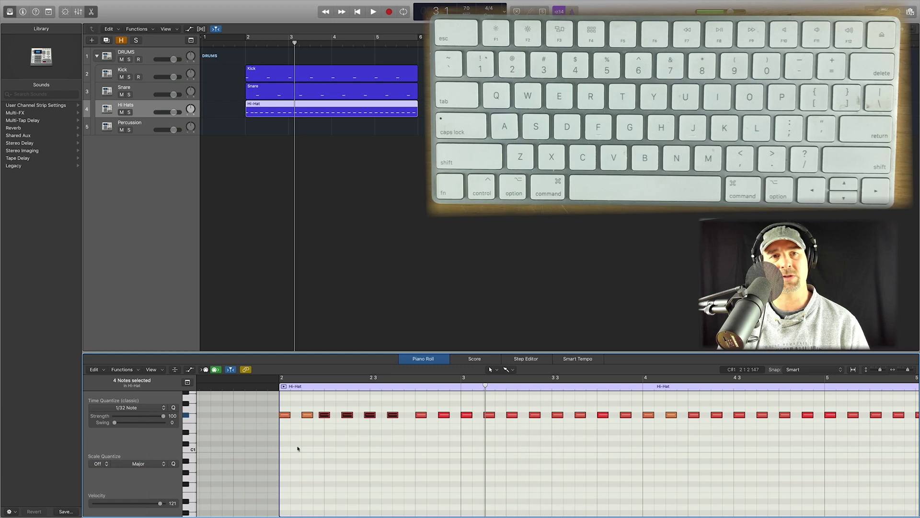
# - Replace the four selected hi-hats in bar 2 with a brushed run of 1/32 notes and play the result
pyautogui.moveTo(375, 423); pyautogui.dragTo(321, 405)
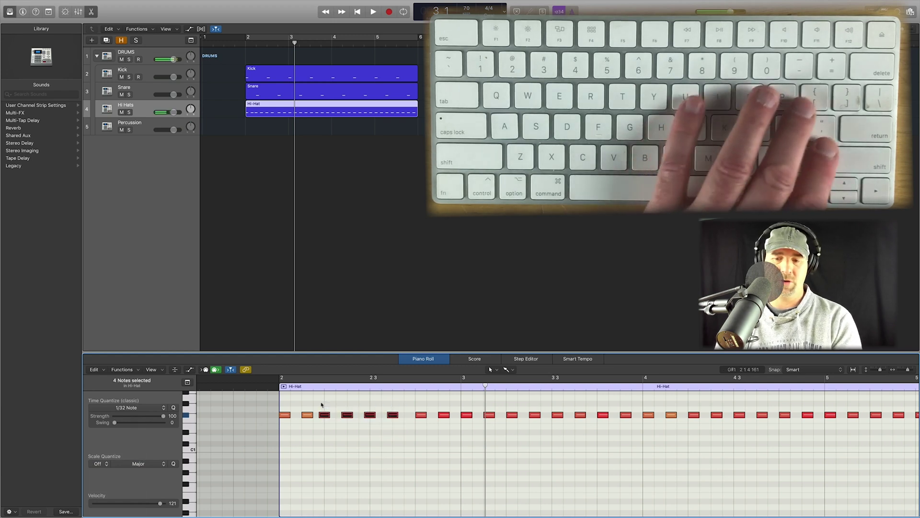
pyautogui.press('BackSpace')
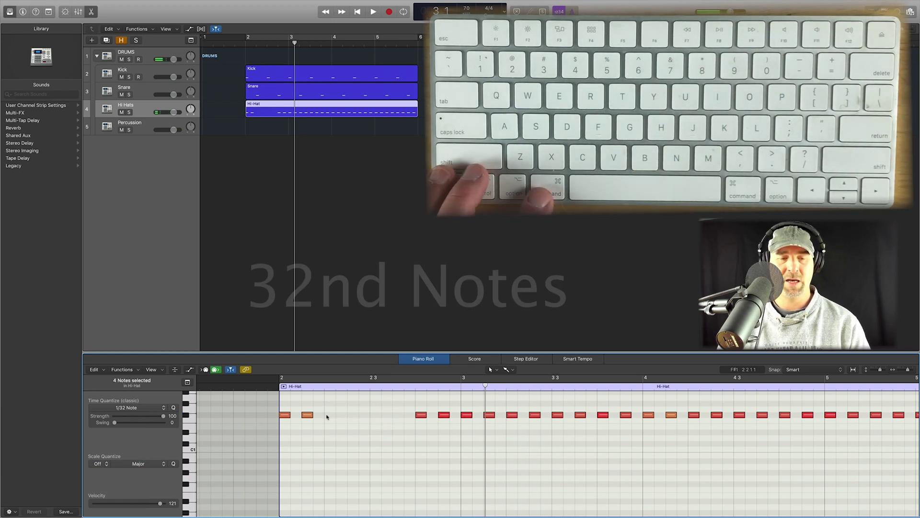
pyautogui.moveTo(326, 415); pyautogui.dragTo(367, 418)
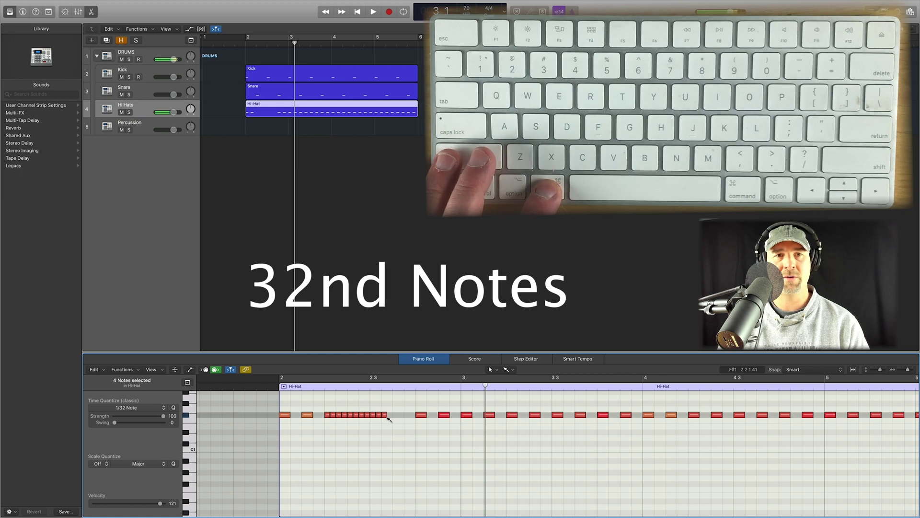
pyautogui.press('space')
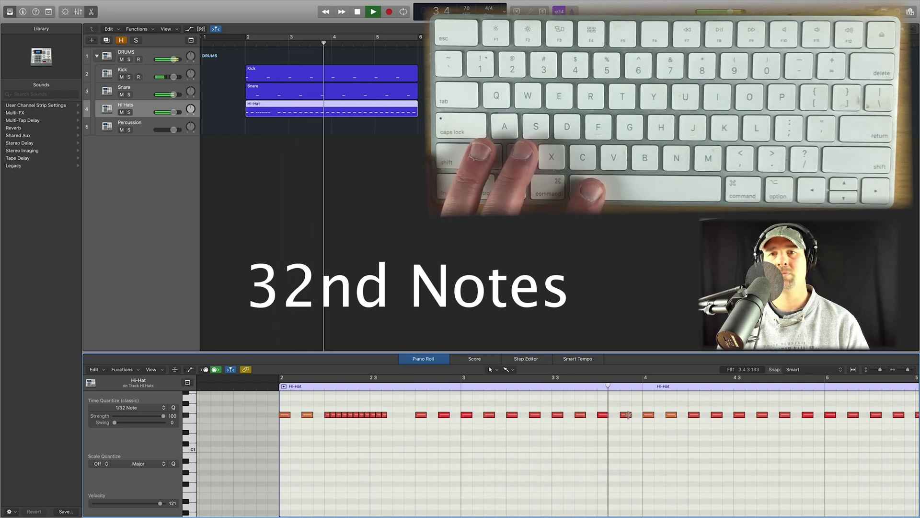
pyautogui.press('space')
# - Replace the four hi-hats around the start of bar 4 with a straight brushed run of 1/32 notes and play it
pyautogui.moveTo(623, 404); pyautogui.dragTo(700, 429)
pyautogui.press('BackSpace')
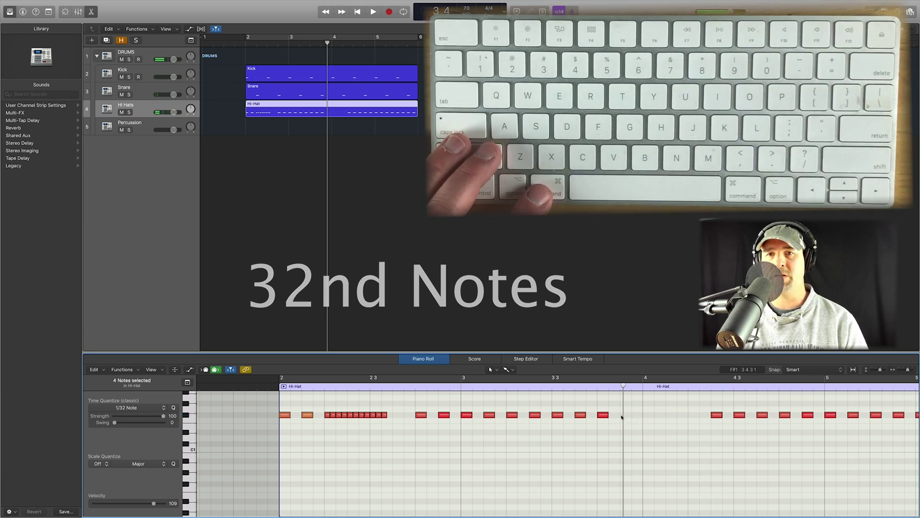
pyautogui.moveTo(623, 417); pyautogui.dragTo(680, 421)
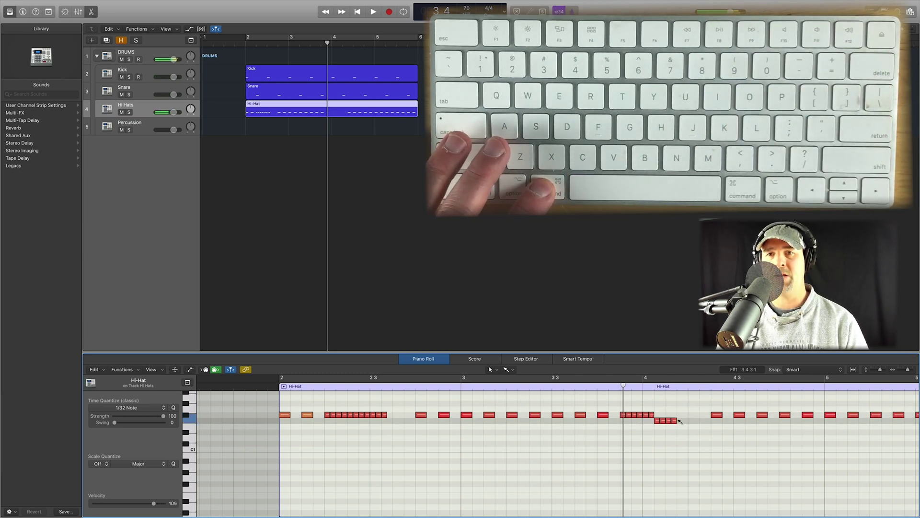
pyautogui.press('super+z')
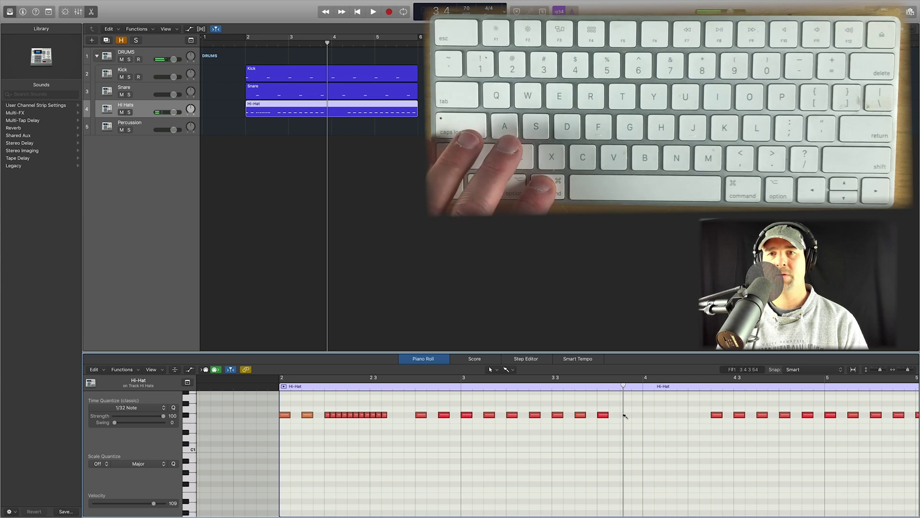
pyautogui.moveTo(624, 416); pyautogui.dragTo(671, 418)
pyautogui.hotkey('shift', 'space')
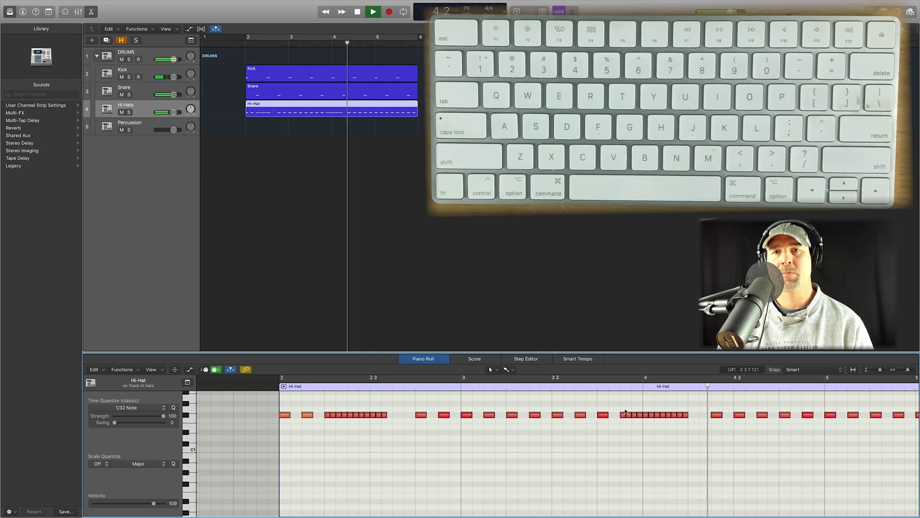
pyautogui.press('space')
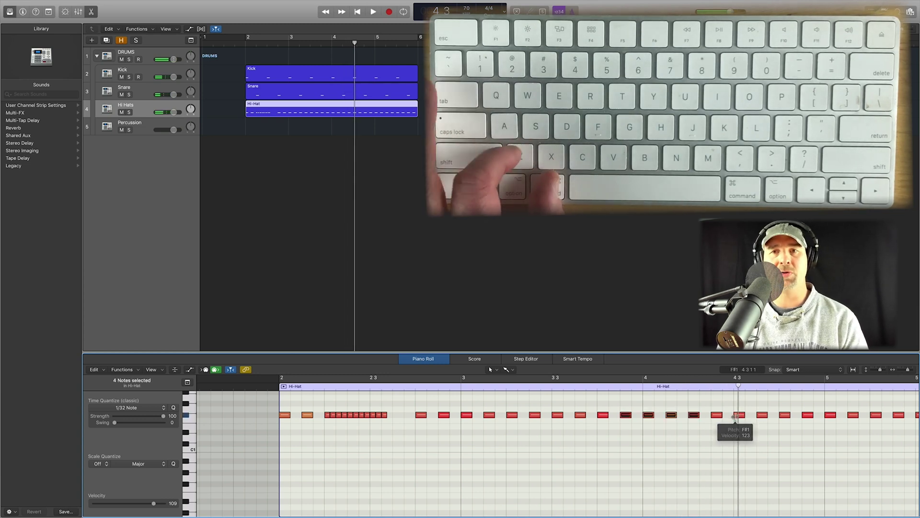
# - Undo both 1/32 runs and the 1/32 quantize, and set Time Quantize to 1/64 Note
pyautogui.press('super+z')
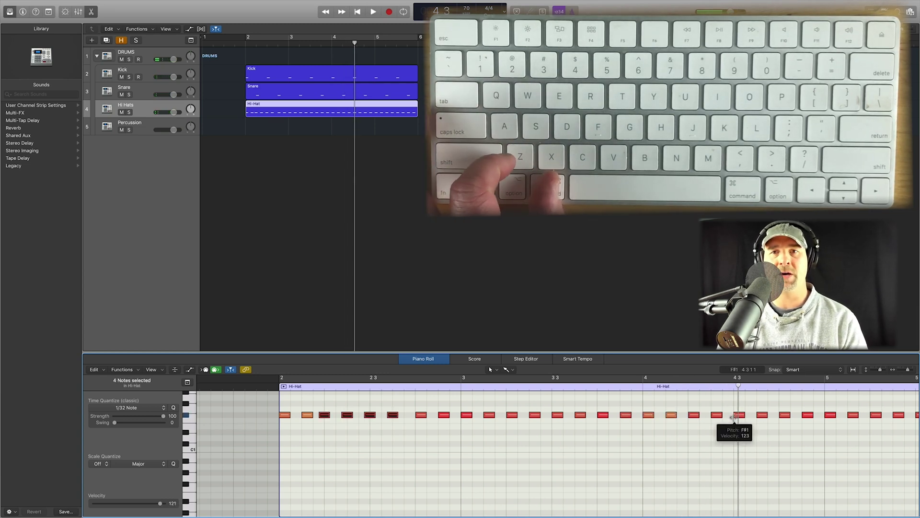
pyautogui.press('q')
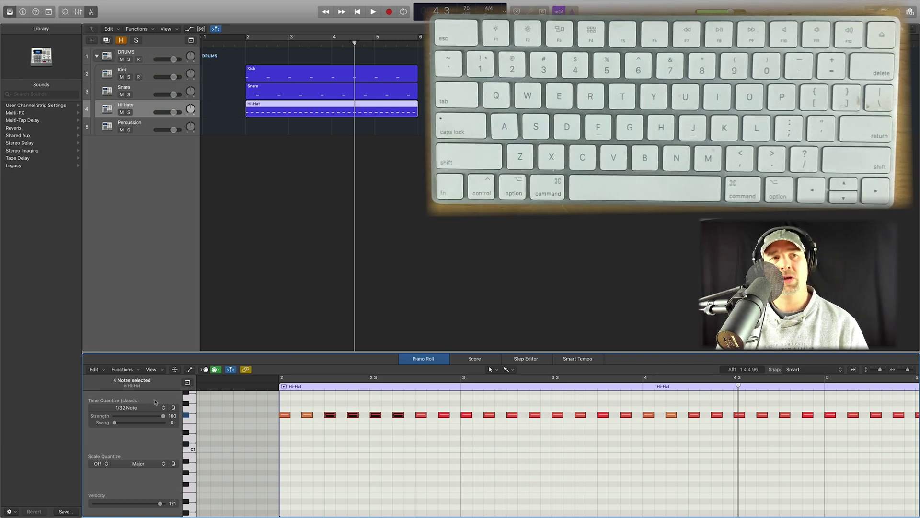
pyautogui.click(134, 407)
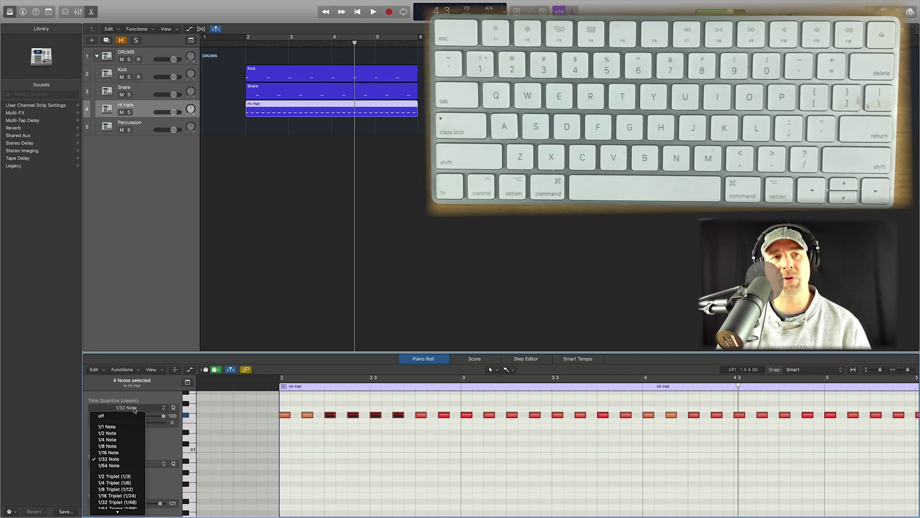
pyautogui.click(128, 467)
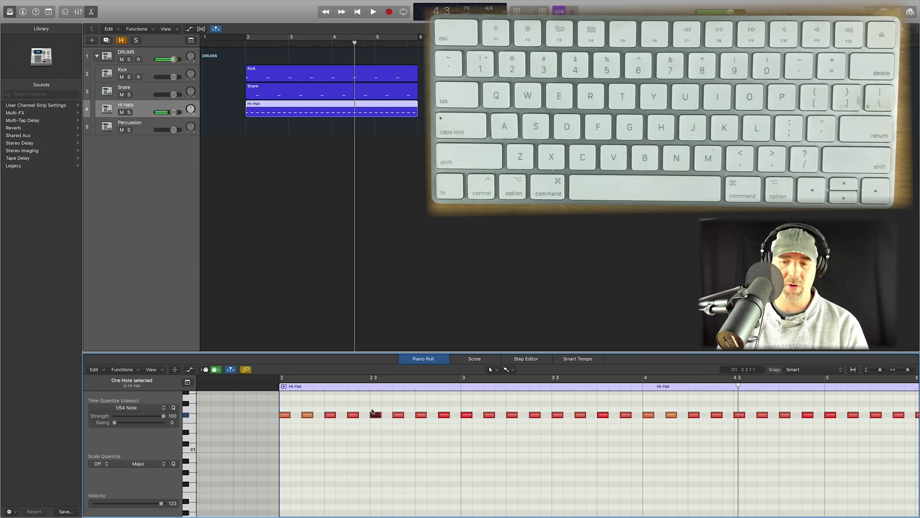
# - Delete the hi-hat note on beat 3 of bar 2, paint a run of 1/64 notes in its place, and undo that run
pyautogui.press('BackSpace')
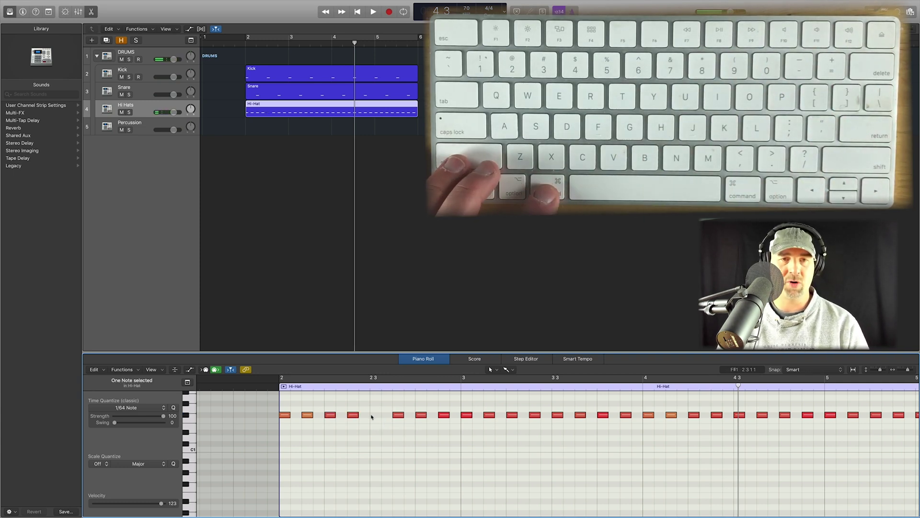
pyautogui.click(373, 415)
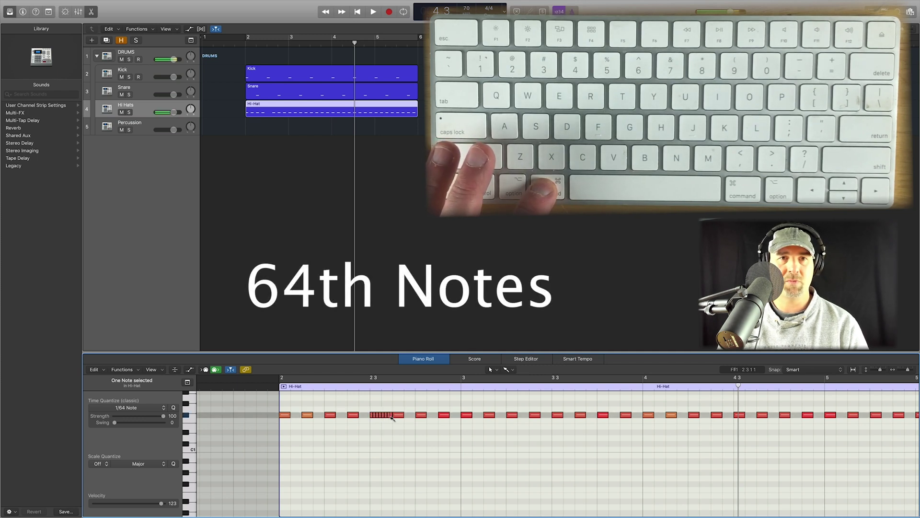
pyautogui.click(387, 411)
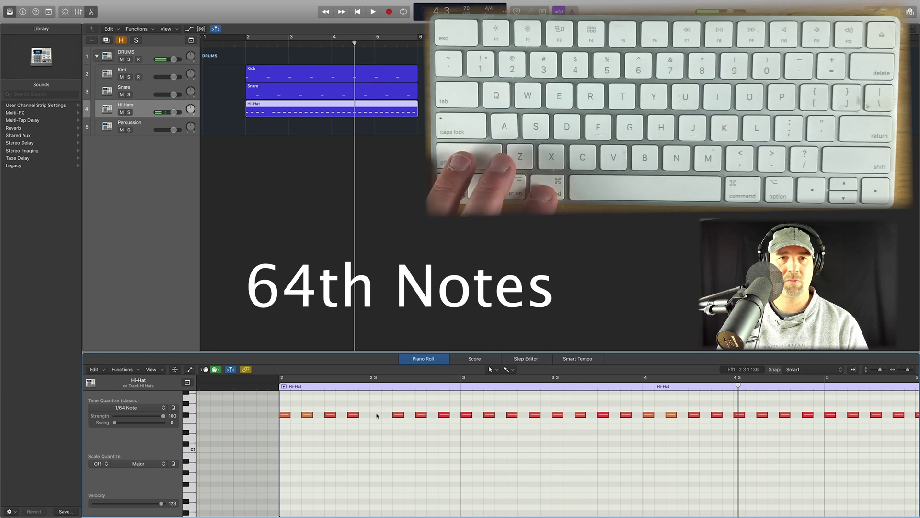
# - Paint a shorter run of 1/64 hi-hat notes from beat 3 of bar 2 and play the pattern from bar 2
pyautogui.click(372, 415)
pyautogui.click(375, 415)
pyautogui.click(378, 415)
pyautogui.click(381, 415)
pyautogui.click(307, 395)
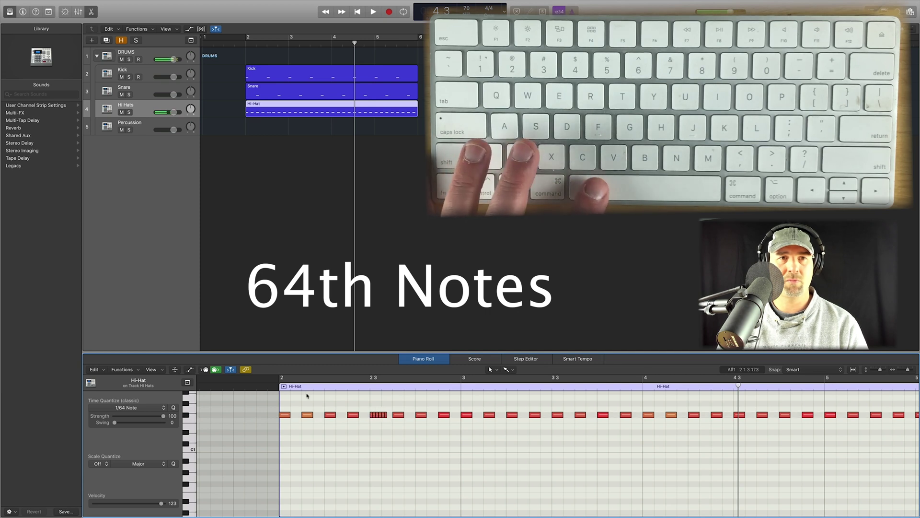
pyautogui.press('space')
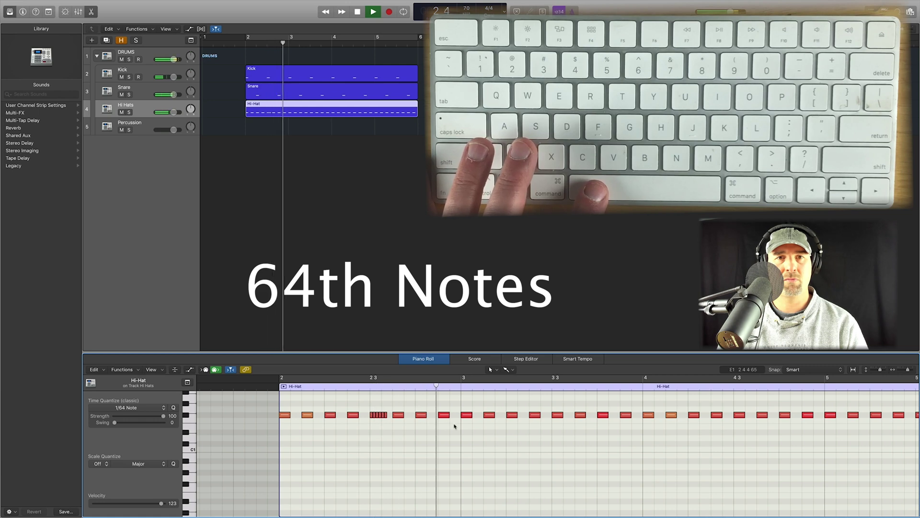
# - Stop playback and replace the hi-hat note on beat 2 of bar 3 with a brushed run of 1/32 notes
pyautogui.press('space')
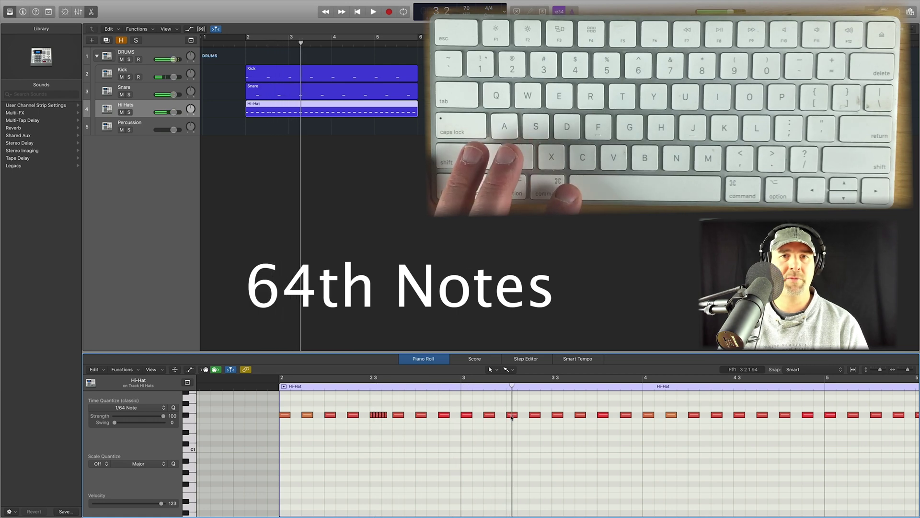
pyautogui.press('BackSpace')
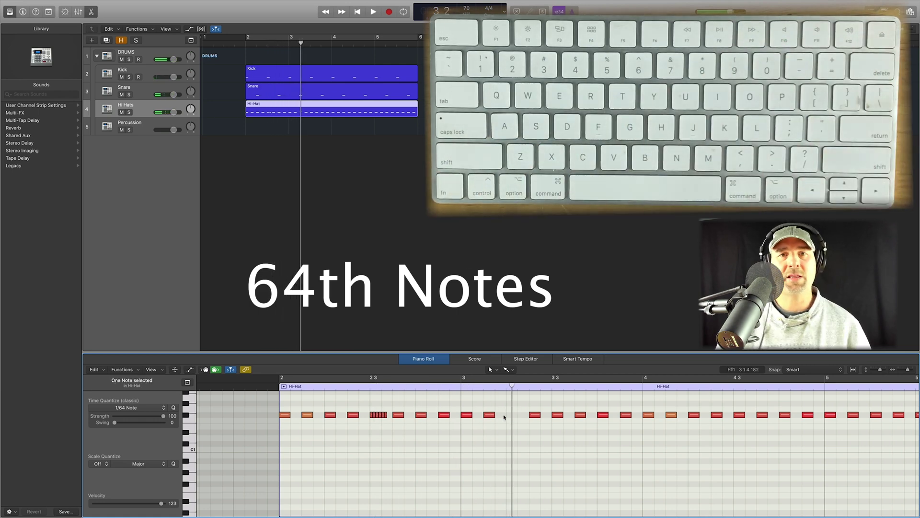
pyautogui.click(144, 413)
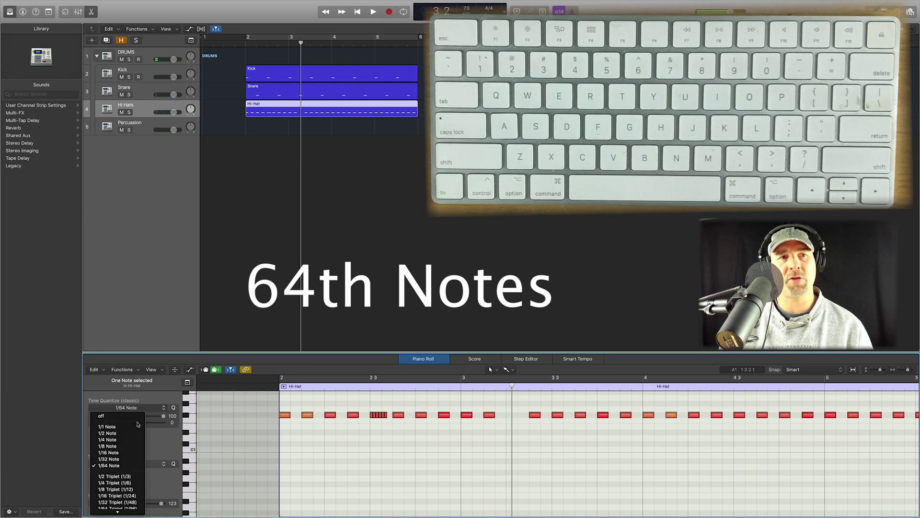
pyautogui.keyDown('super'); pyautogui.click(511, 415); pyautogui.keyUp('super')
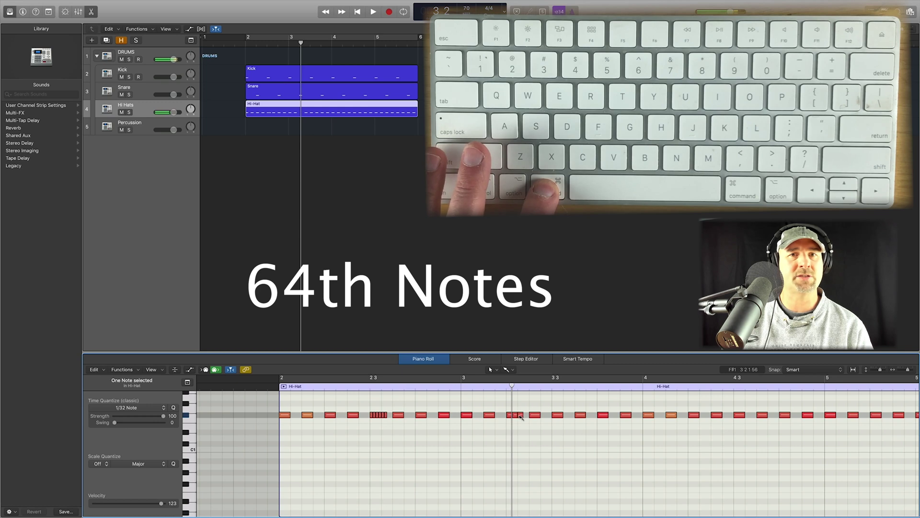
pyautogui.click(670, 425)
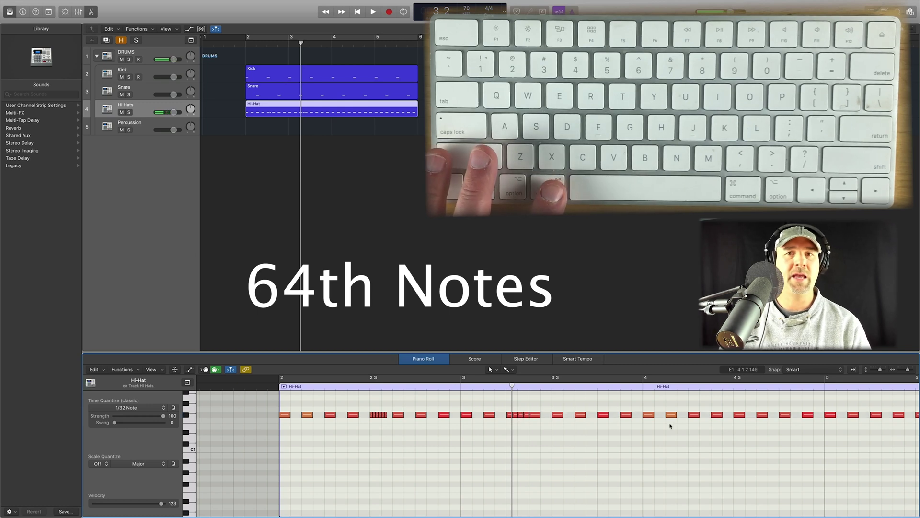
# - Delete the two hi-hats leading into and on beat 3 of bar 4, and paint 1/16 notes in their place
pyautogui.moveTo(747, 430); pyautogui.dragTo(705, 408)
pyautogui.press('Delete')
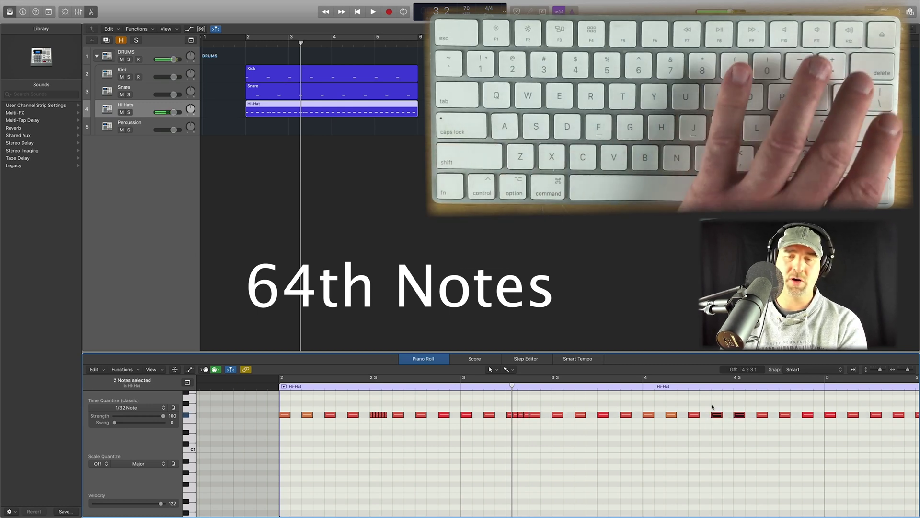
pyautogui.click(147, 411)
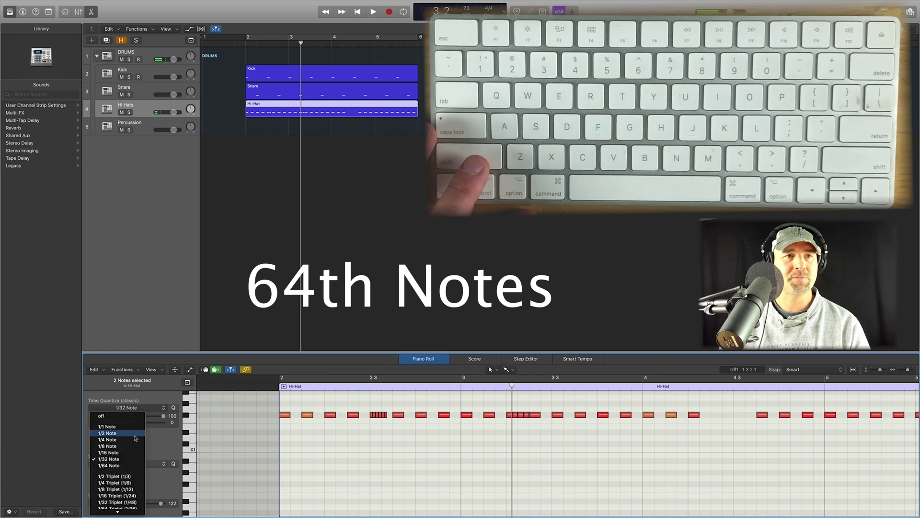
pyautogui.click(140, 453)
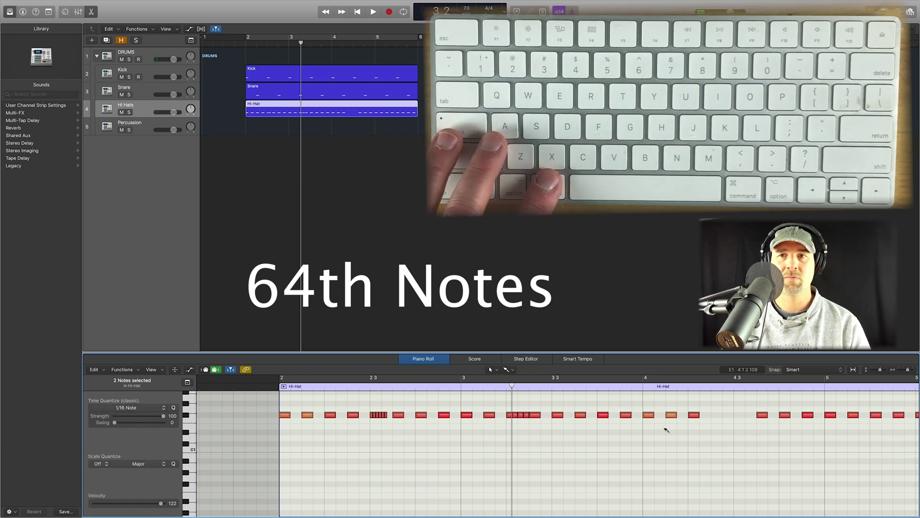
pyautogui.keyDown('super'); pyautogui.click(718, 415); pyautogui.keyUp('super')
pyautogui.keyDown('super'); pyautogui.click(726, 414); pyautogui.keyUp('super')
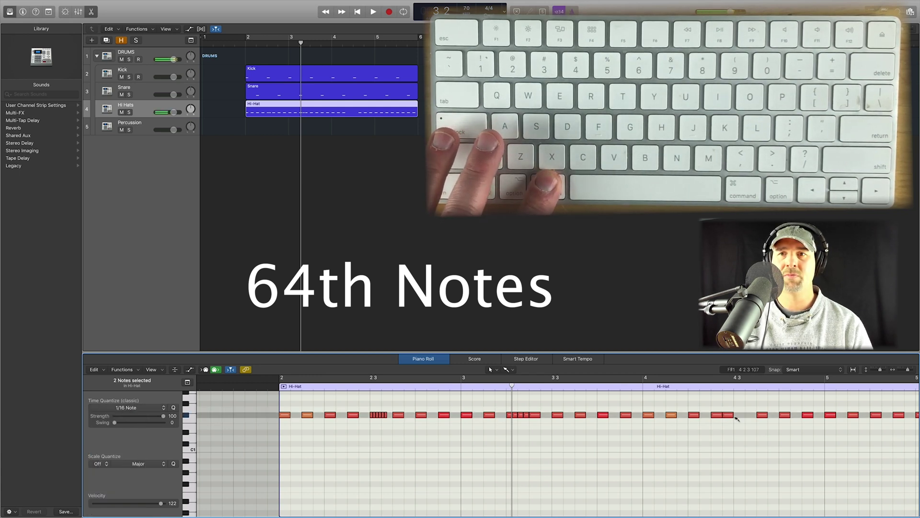
pyautogui.keyDown('super'); pyautogui.click(750, 415); pyautogui.keyUp('super')
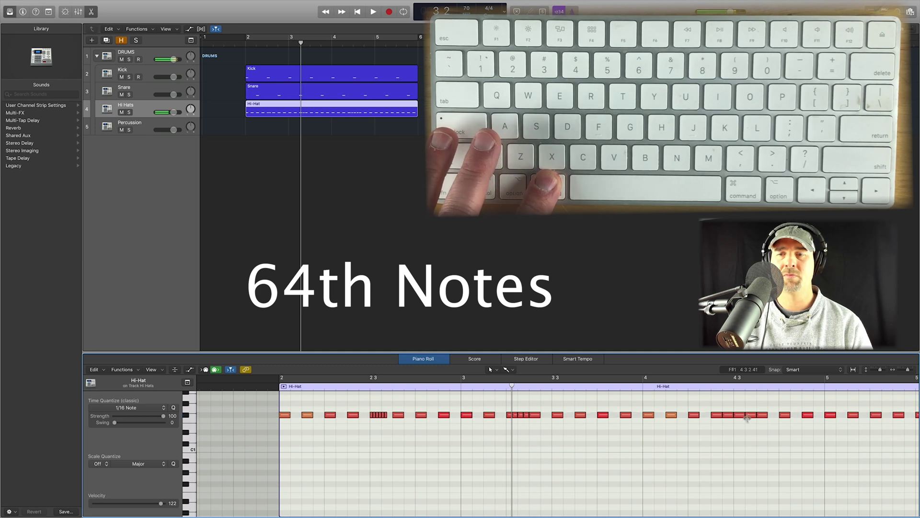
# - Replace the four hi-hats around the start of bar 5 with a painted run of 1/64 notes
pyautogui.click(825, 386)
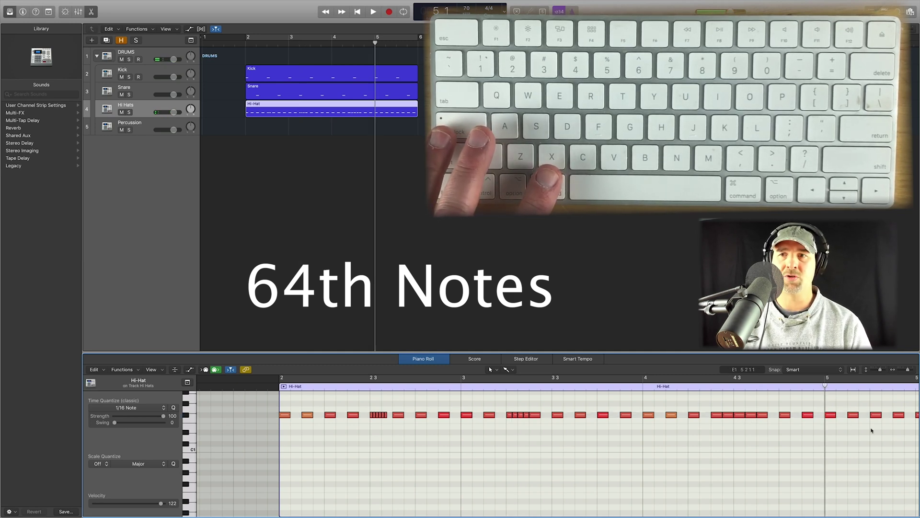
pyautogui.moveTo(871, 431); pyautogui.dragTo(809, 407)
pyautogui.press('Delete')
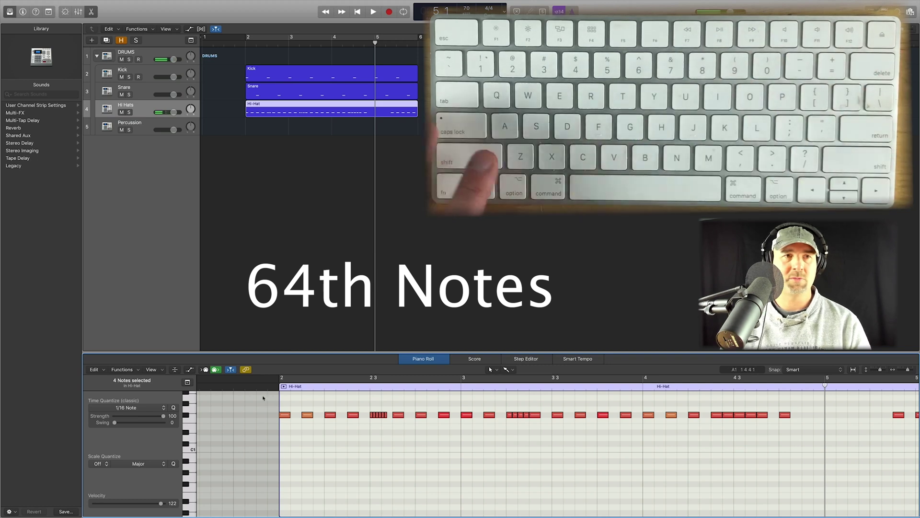
pyautogui.click(127, 407)
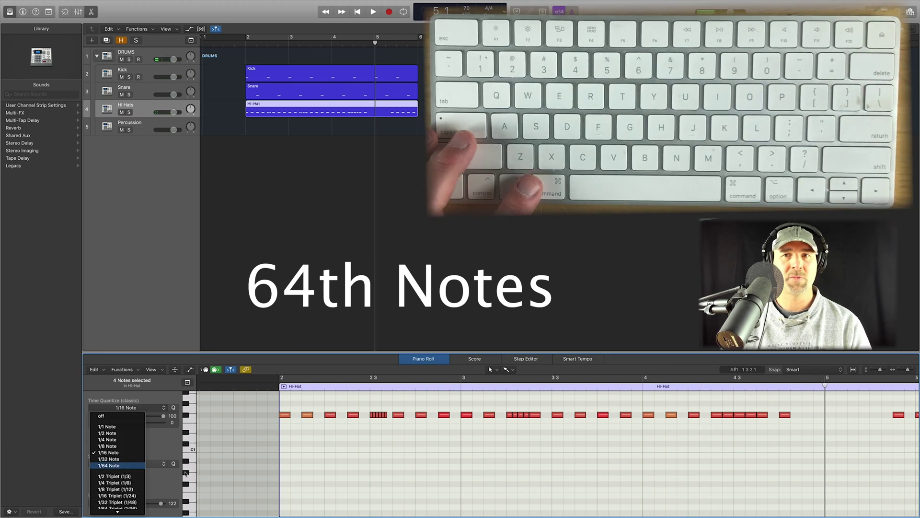
pyautogui.click(110, 466)
pyautogui.moveTo(810, 416); pyautogui.dragTo(868, 424)
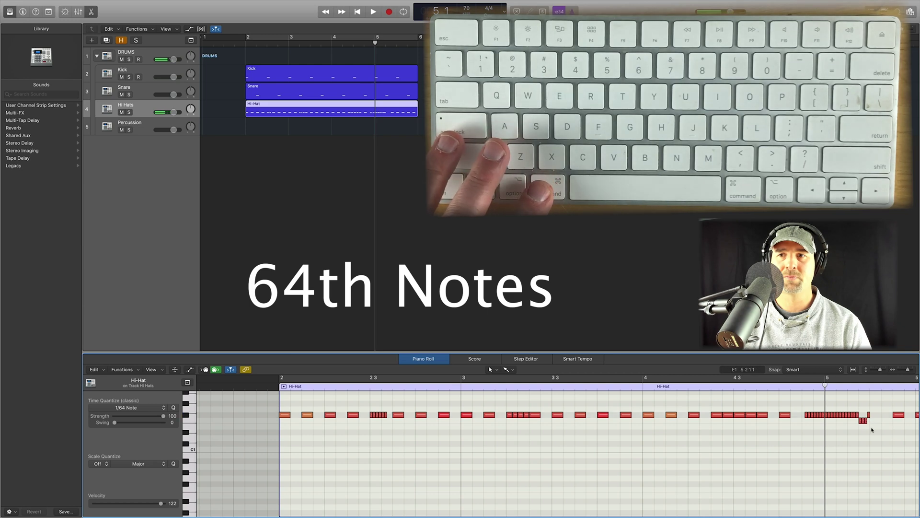
# - Remove the stray lower-pitched notes from the 1/64 run in bar 5 and fill its gap on the hi-hat row
pyautogui.press('super+z')
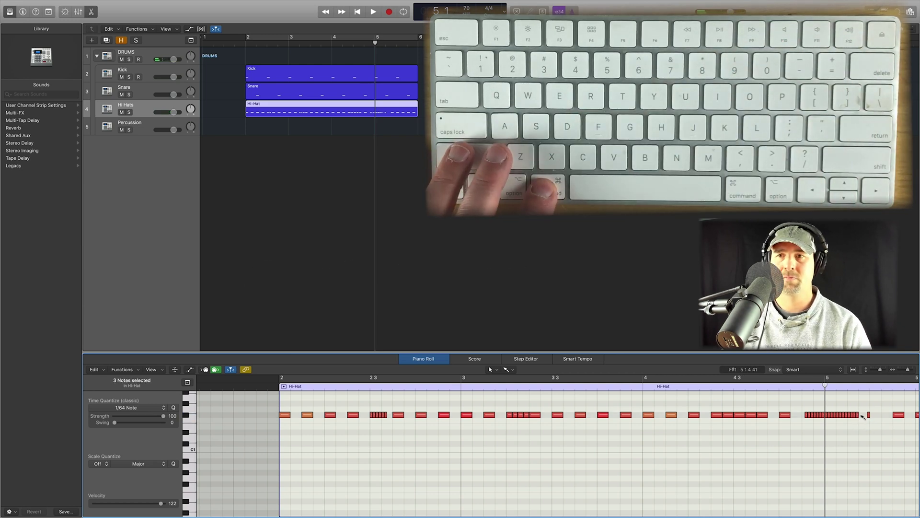
pyautogui.keyDown('super'); pyautogui.click(865, 416); pyautogui.keyUp('super')
pyautogui.click(364, 396)
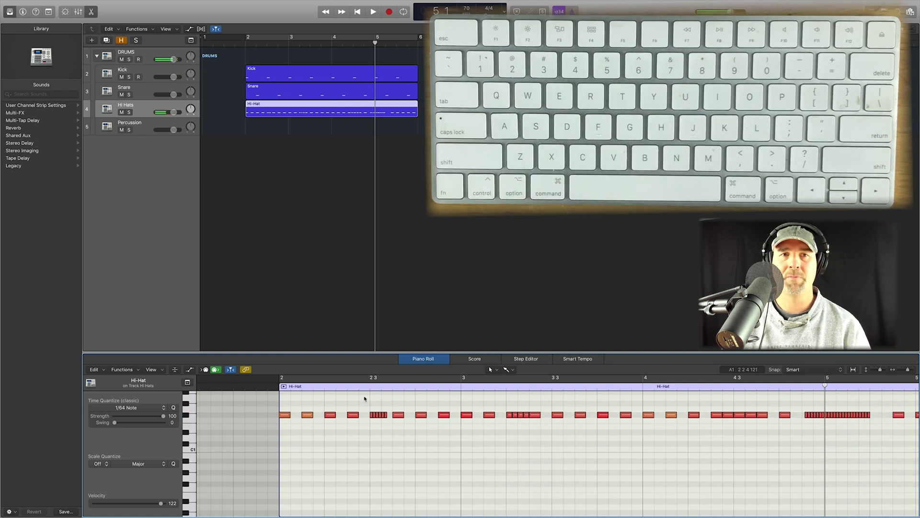
# - Play the pattern through the end of the regions to hear the new hi-hat rolls, and stop playback
pyautogui.press('space')
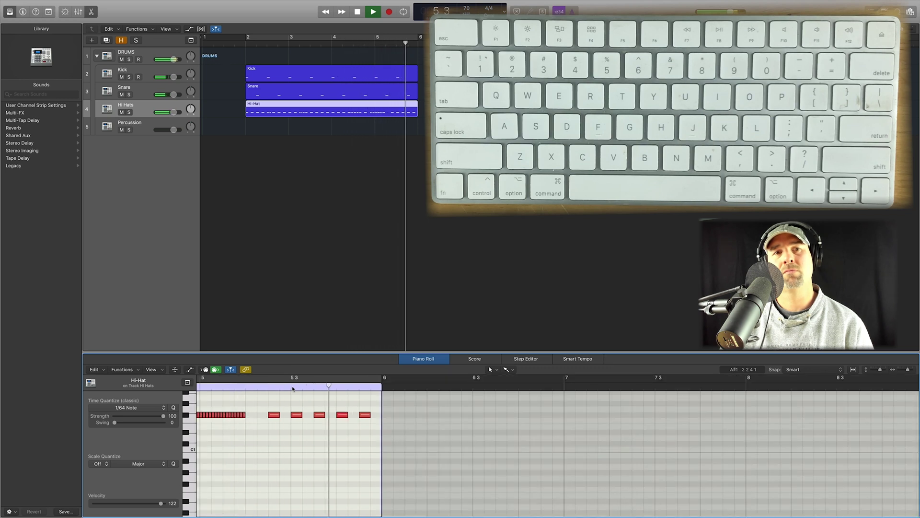
pyautogui.press('space')
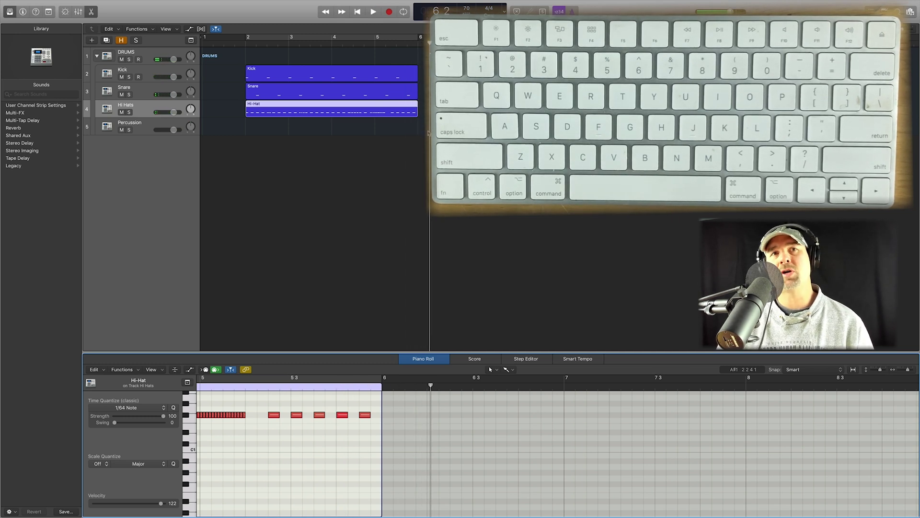
# - Select the Kick, Snare and Hi-Hat regions, place the playhead at bar 2, and clear the selection
pyautogui.moveTo(331, 130); pyautogui.dragTo(250, 63)
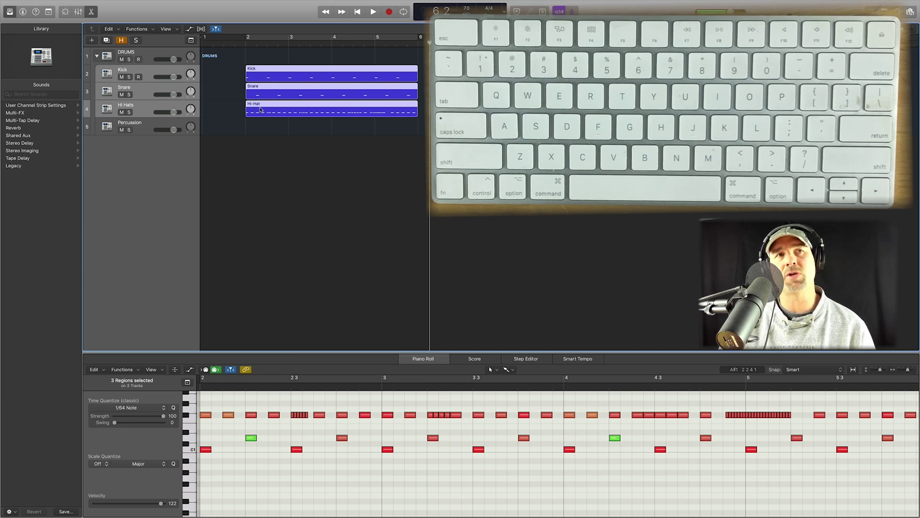
pyautogui.click(243, 44)
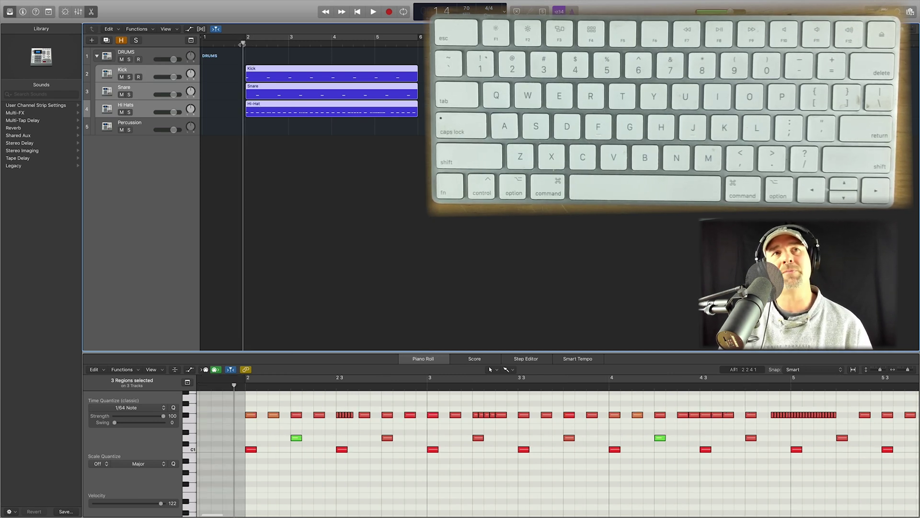
pyautogui.moveTo(243, 43); pyautogui.dragTo(244, 43)
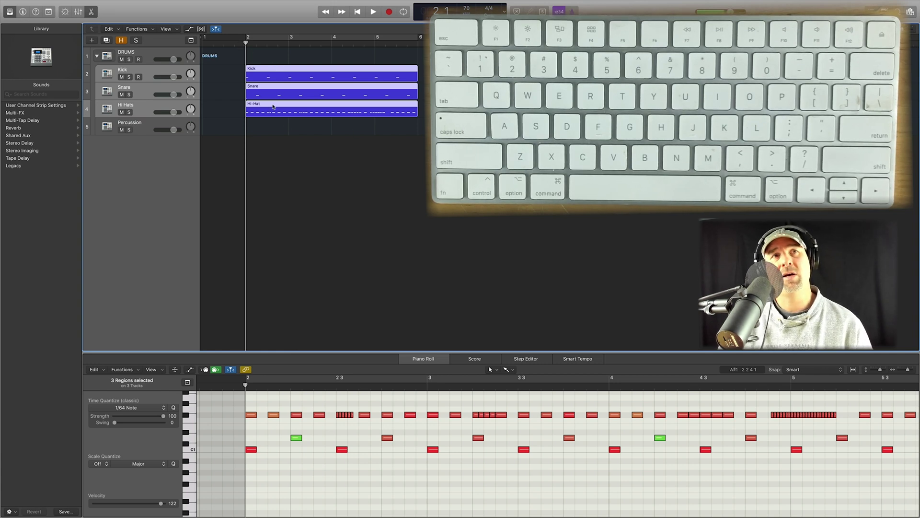
pyautogui.press('space')
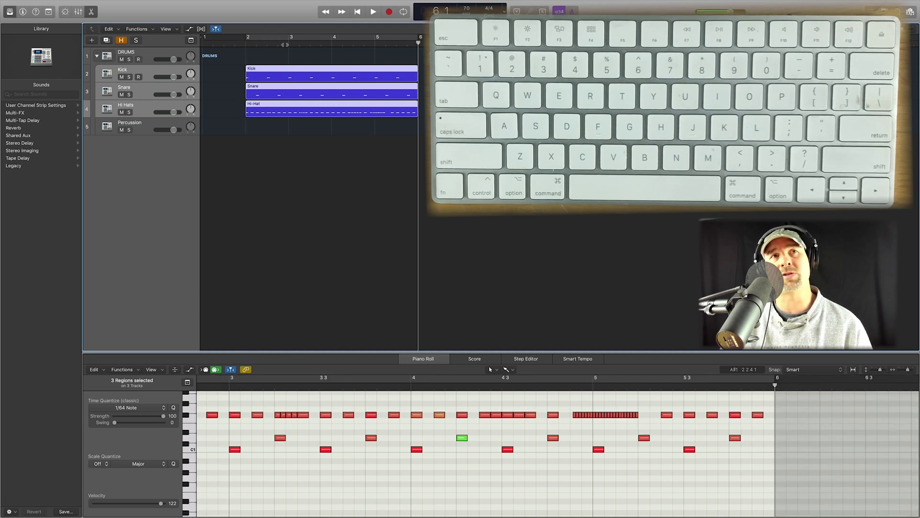
pyautogui.press('space')
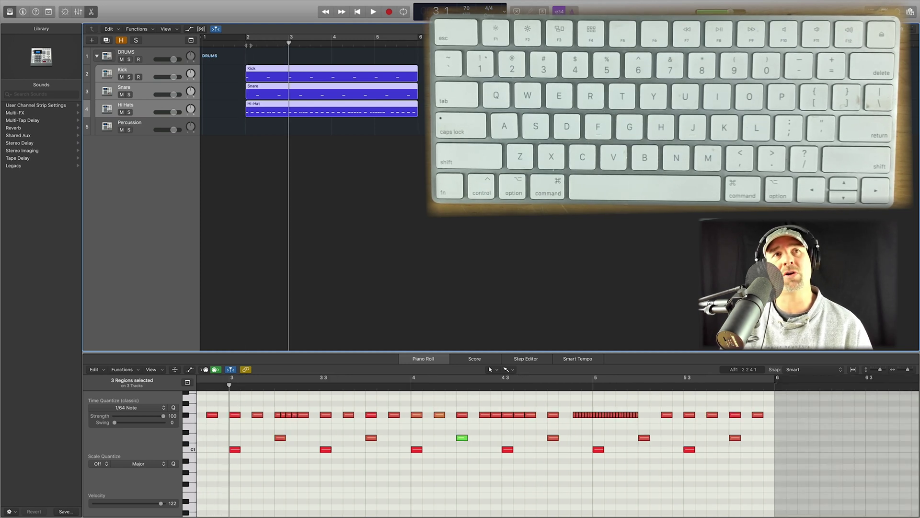
pyautogui.moveTo(285, 53); pyautogui.dragTo(308, 130)
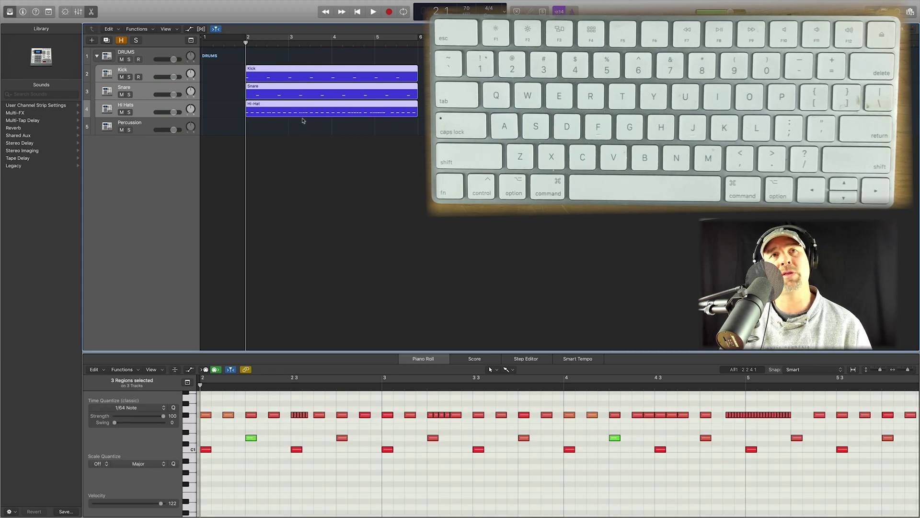
pyautogui.click(396, 126)
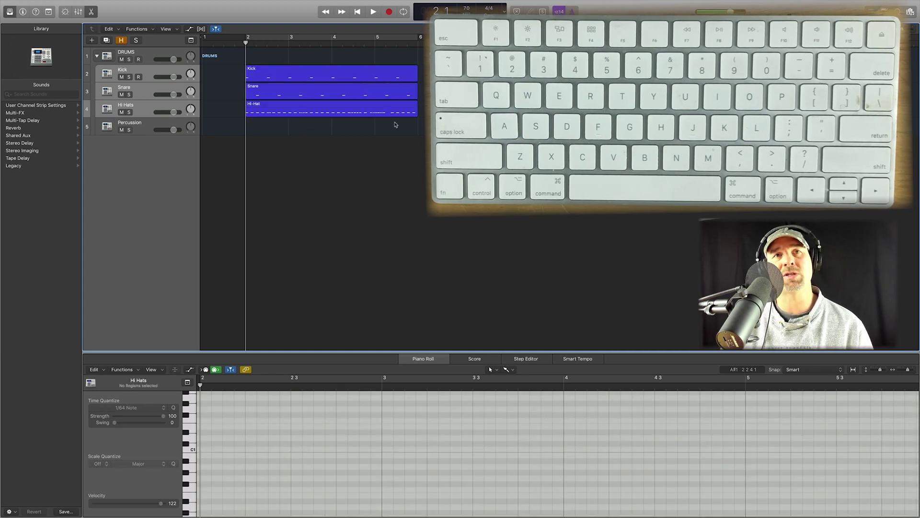
# - Select the Kick, Snare and Hi-Hat regions together and place the playhead at the start of bar 6
pyautogui.moveTo(427, 127); pyautogui.dragTo(235, 60)
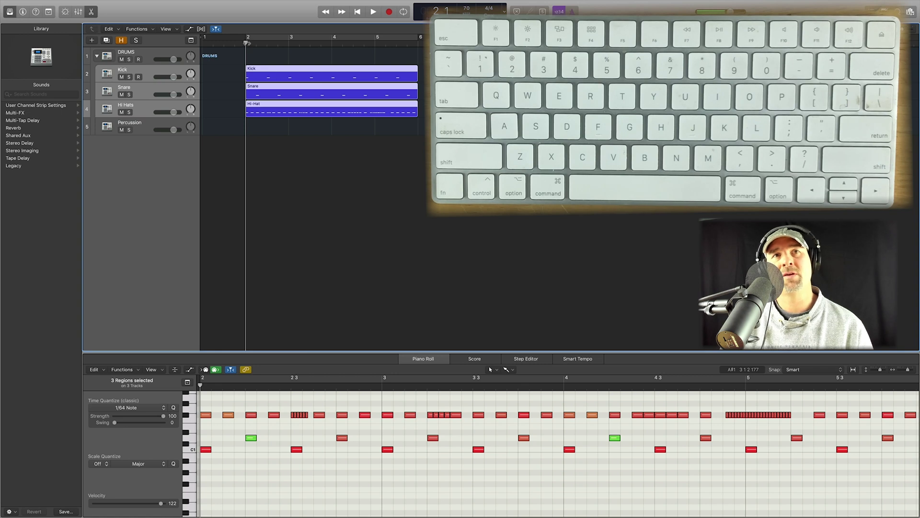
pyautogui.click(416, 43)
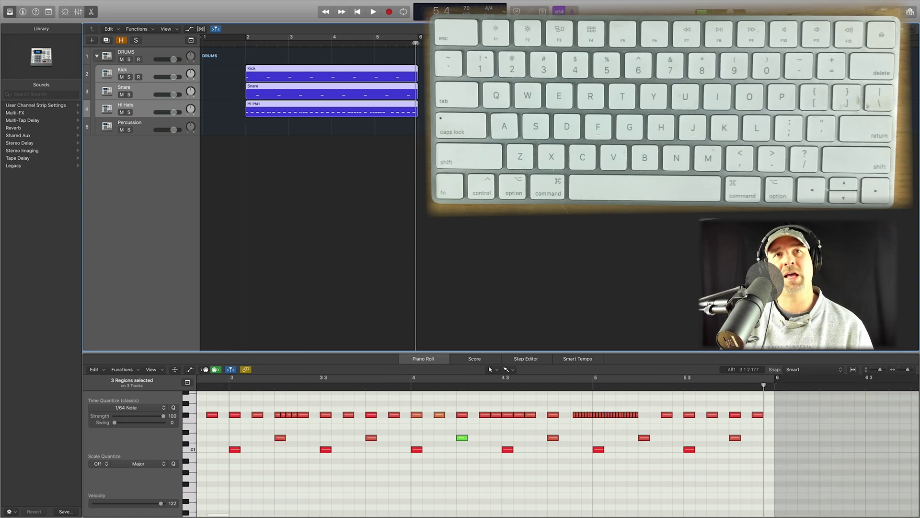
pyautogui.click(417, 43)
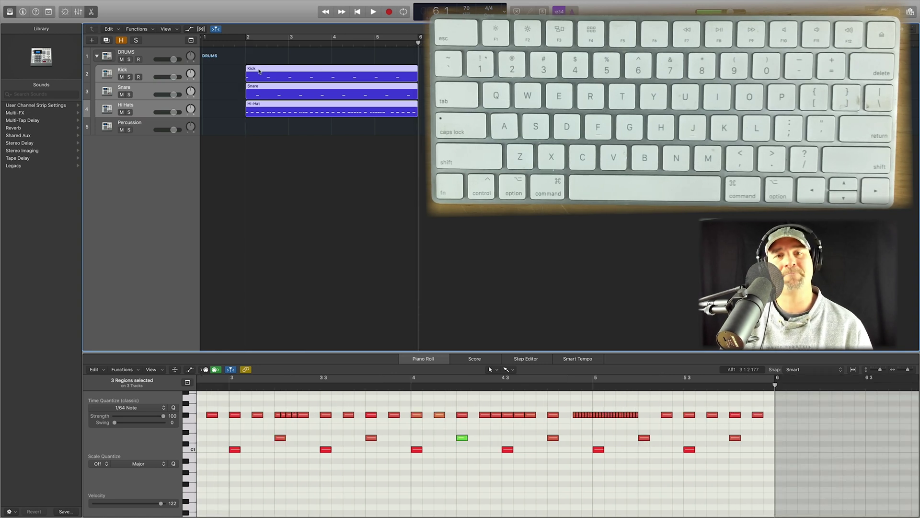